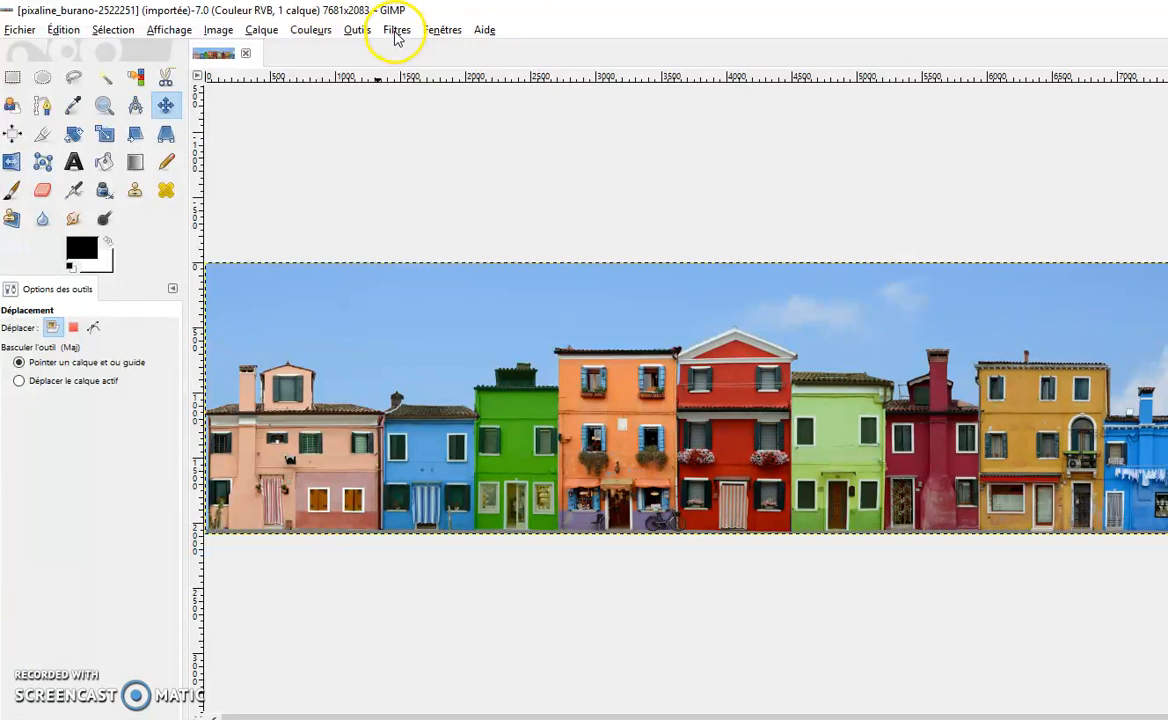
Apply the Polar Coordinates distortion (Coordonnées polaires) to the panorama with a circle depth of 100%, mapped from the top and to polar.
left_click(397, 33)
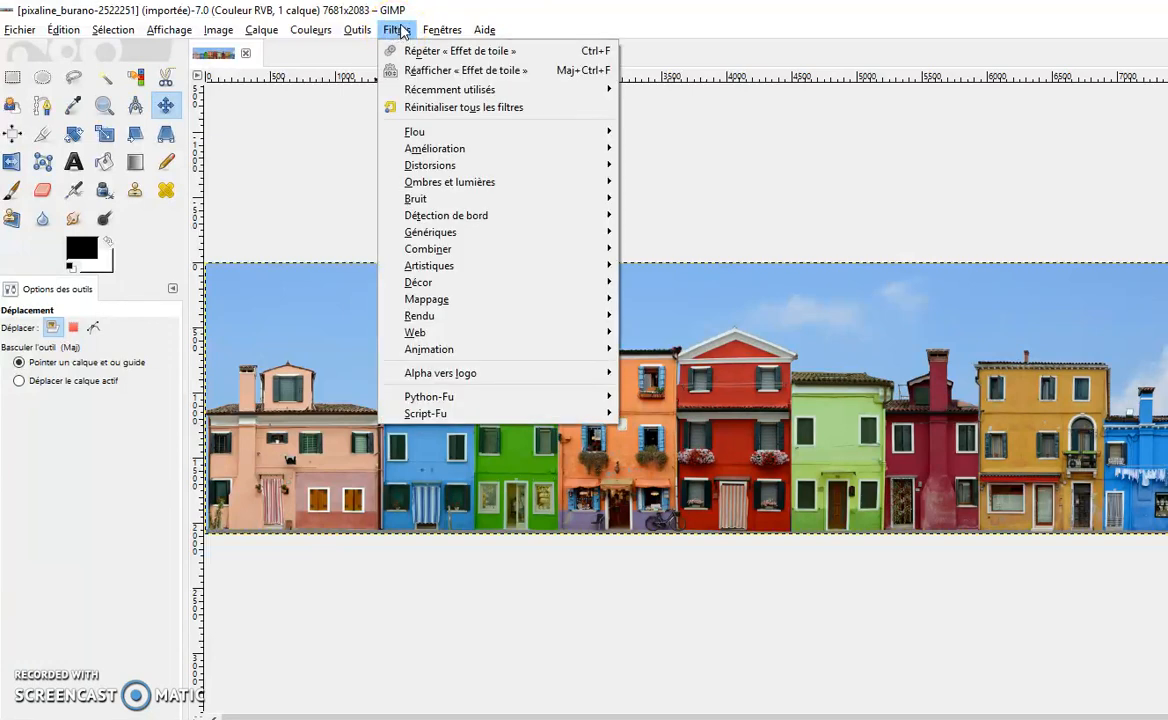
left_click(400, 30)
mouse_move(441, 170)
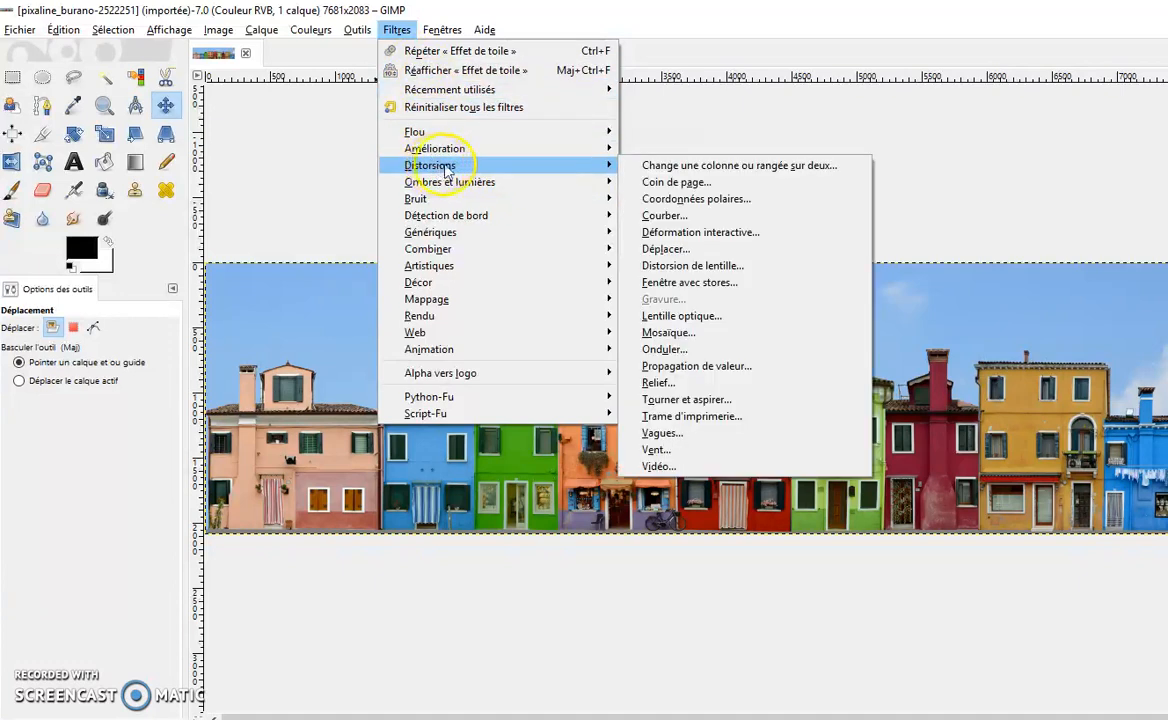
left_click(688, 200)
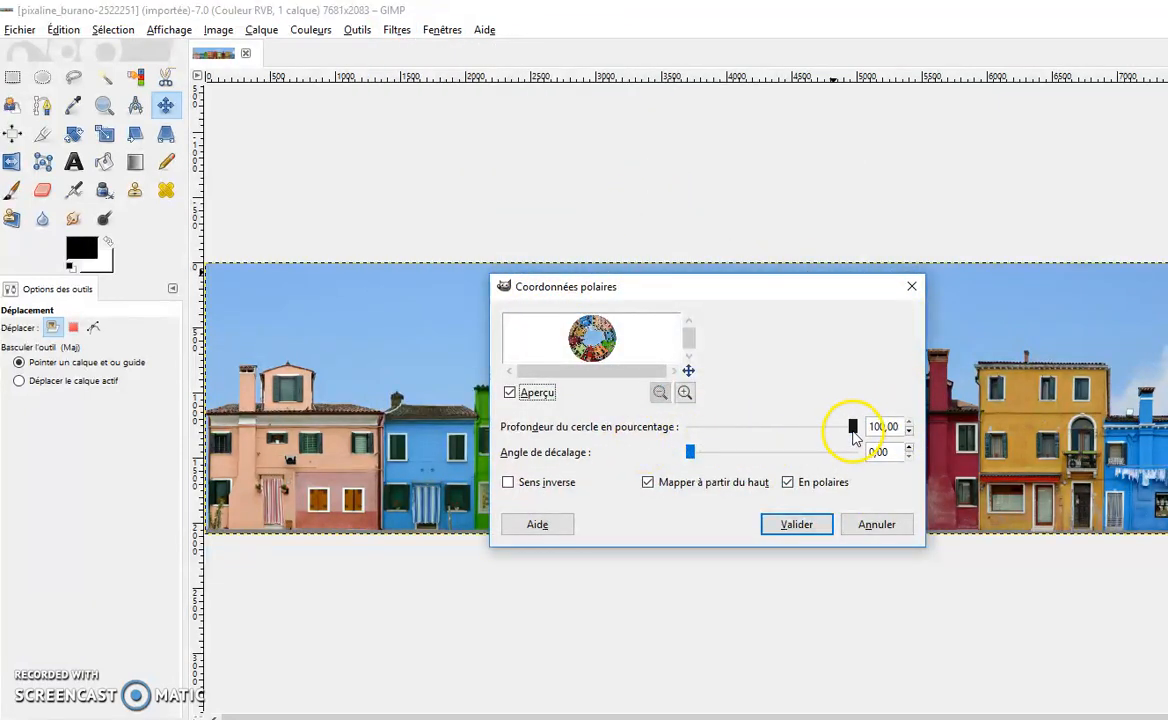
left_click_drag(855, 433, 742, 427)
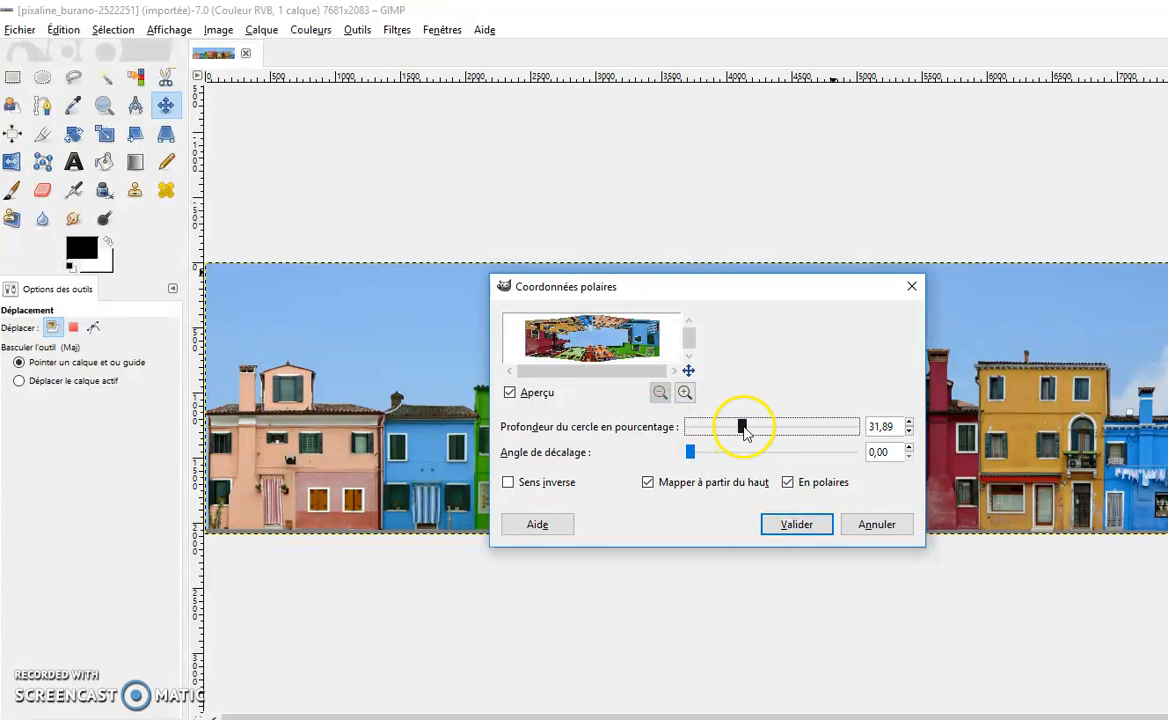
left_click_drag(742, 428, 861, 428)
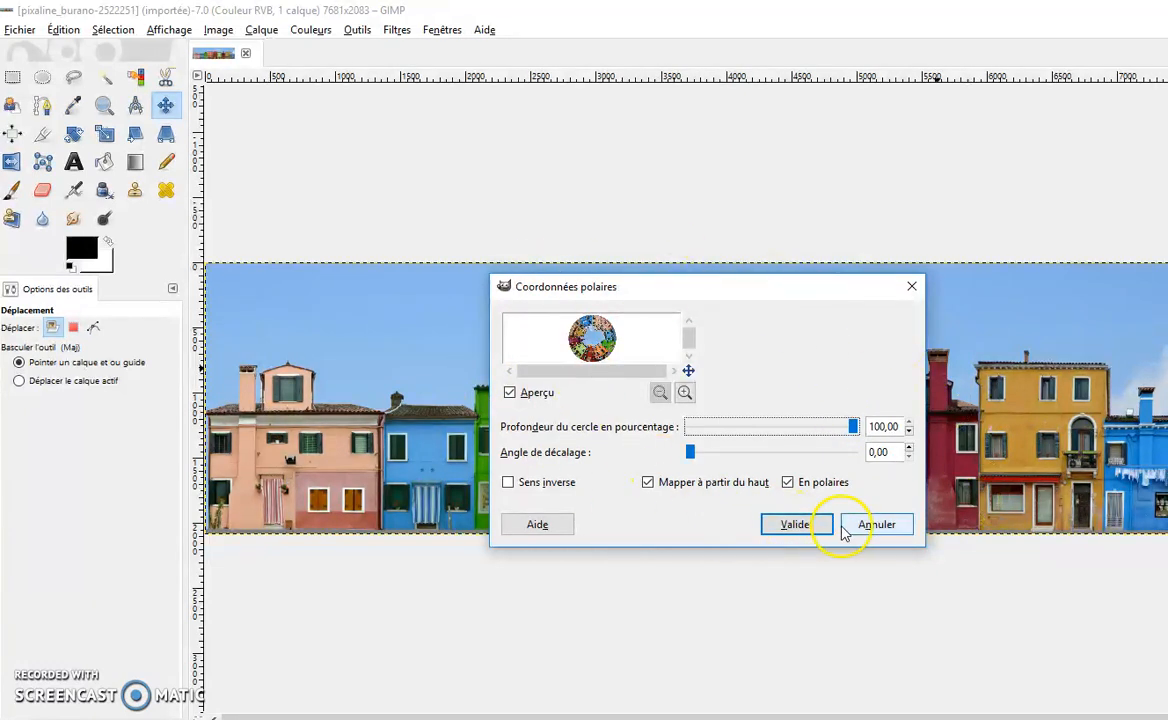
left_click(790, 527)
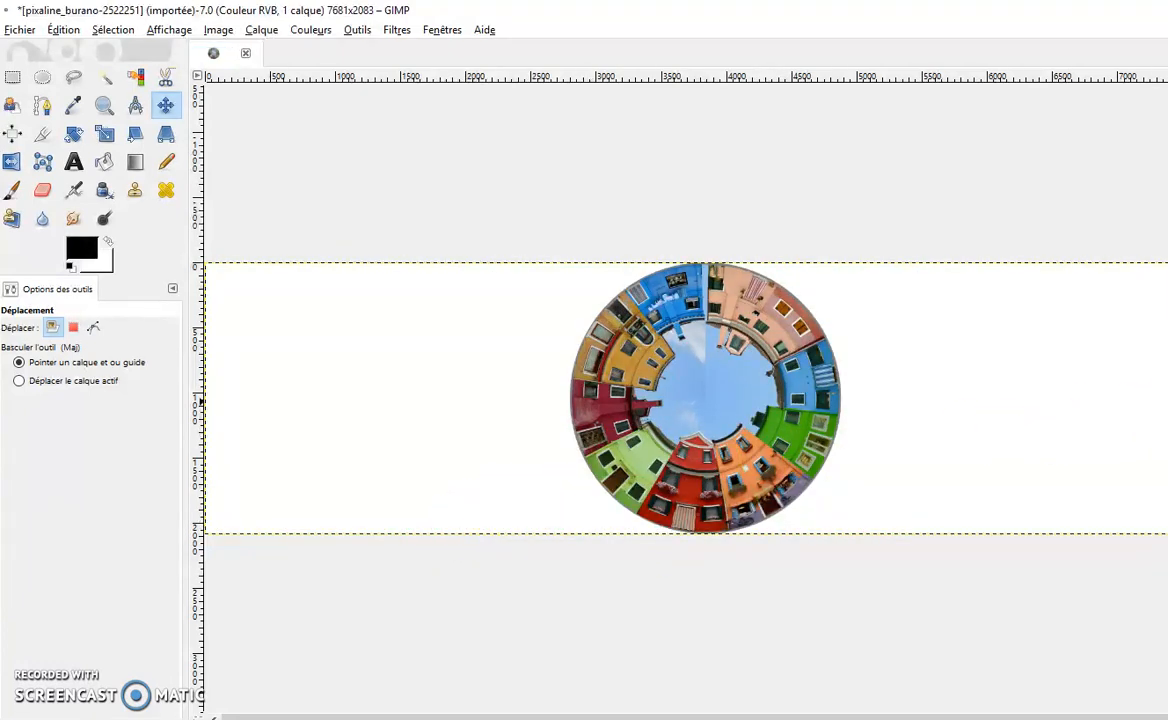
Inspect the circular image up close and undo the Polar Coordinates filter.
key("1")
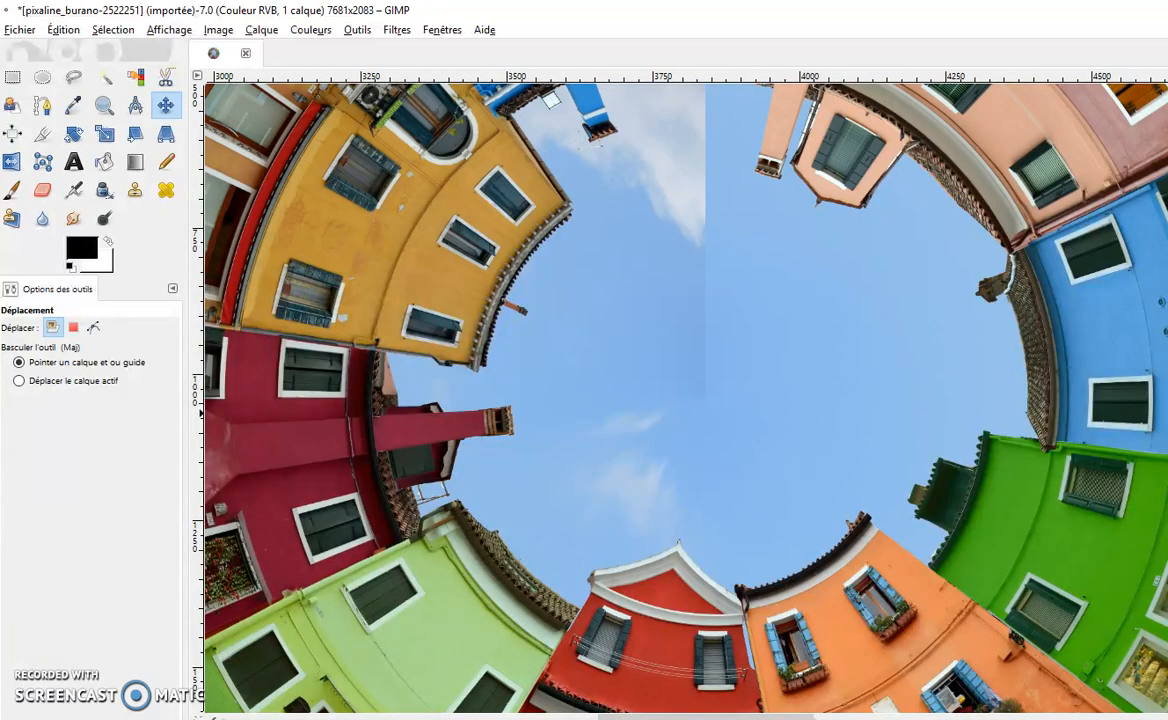
key("minus")
key("minus")
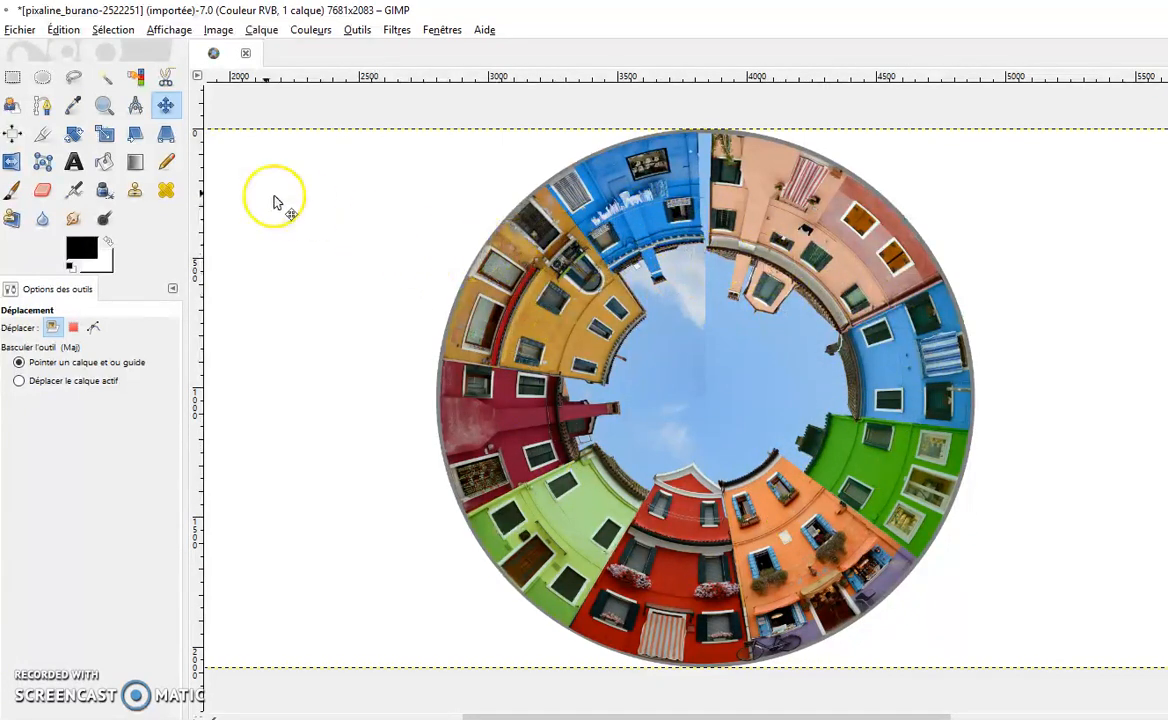
left_click(64, 30)
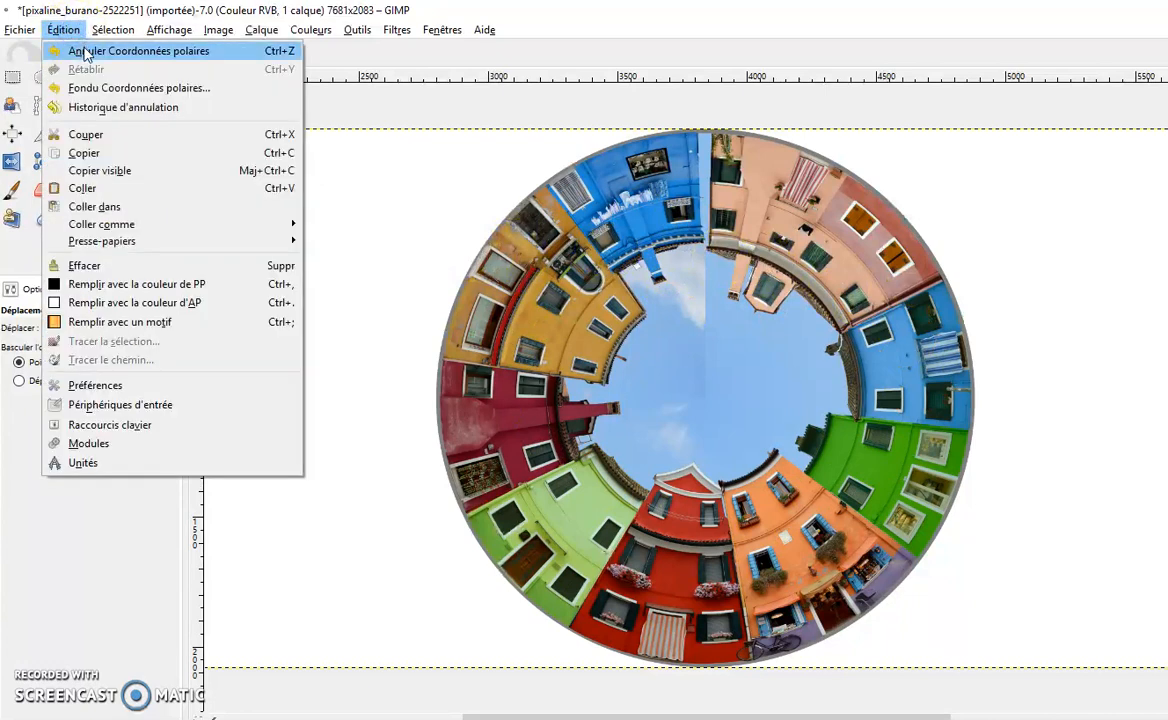
left_click(84, 53)
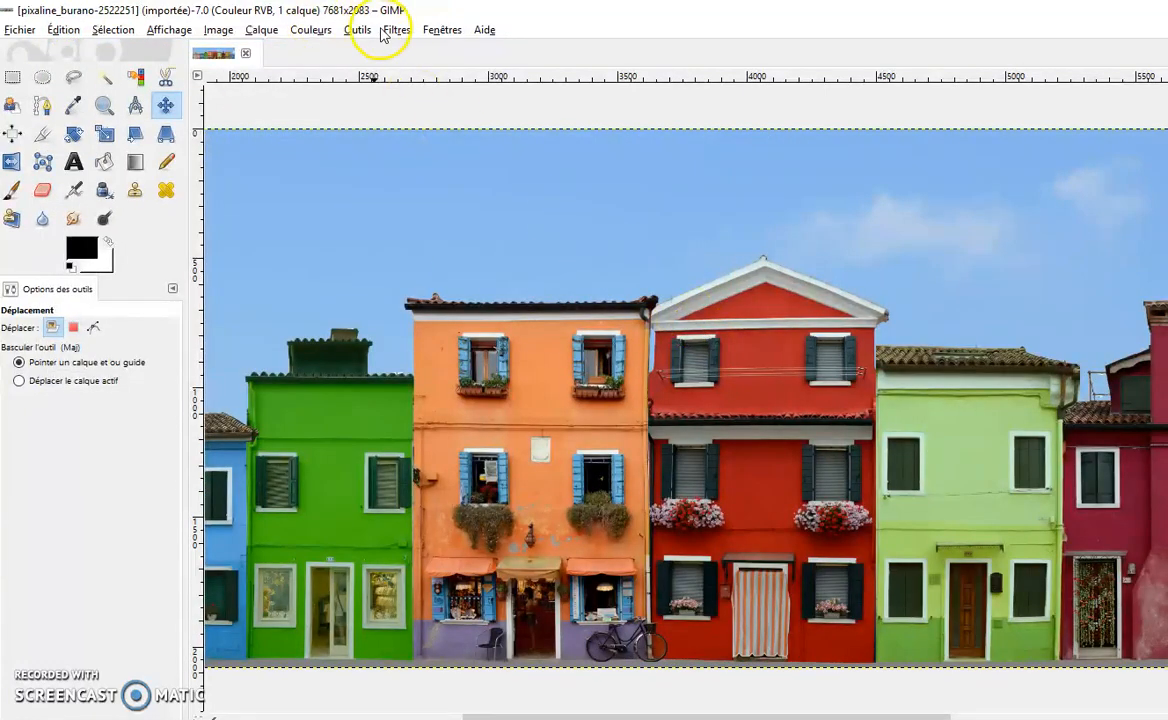
Apply the oil painting filter (Peinture à l'huile) to the panorama with mask size 8, exponent 8 and the intensity algorithm.
left_click(390, 30)
mouse_move(487, 274)
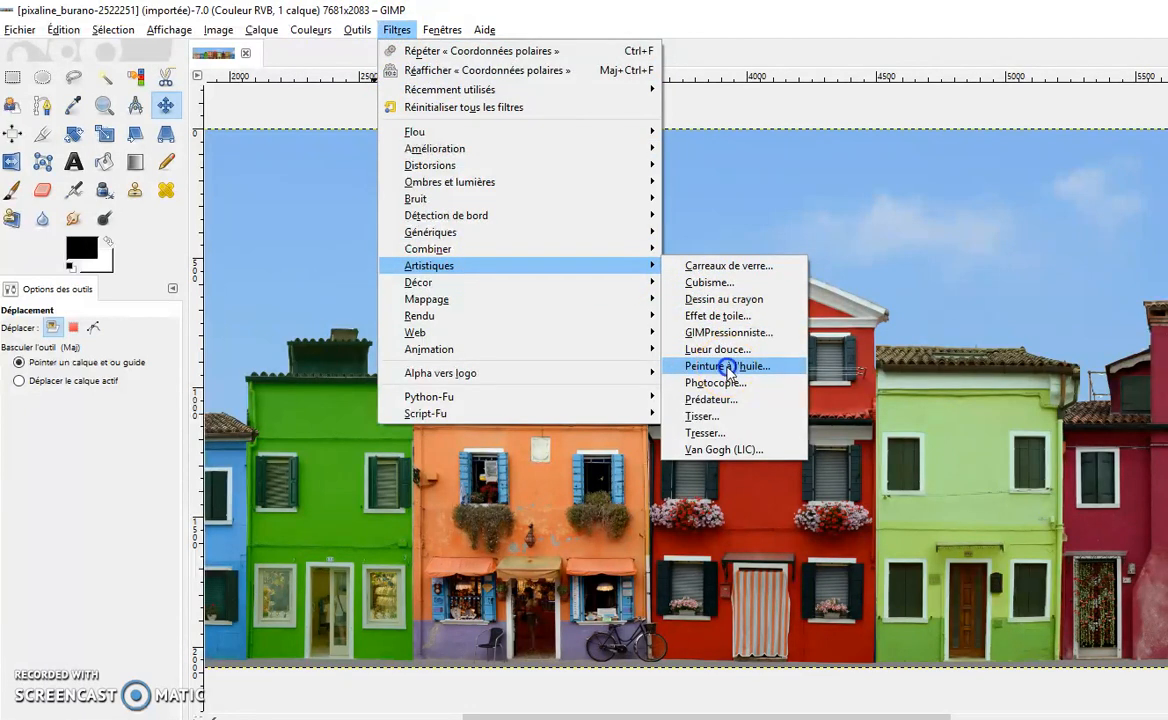
left_click(728, 369)
left_click_drag(631, 268, 731, 291)
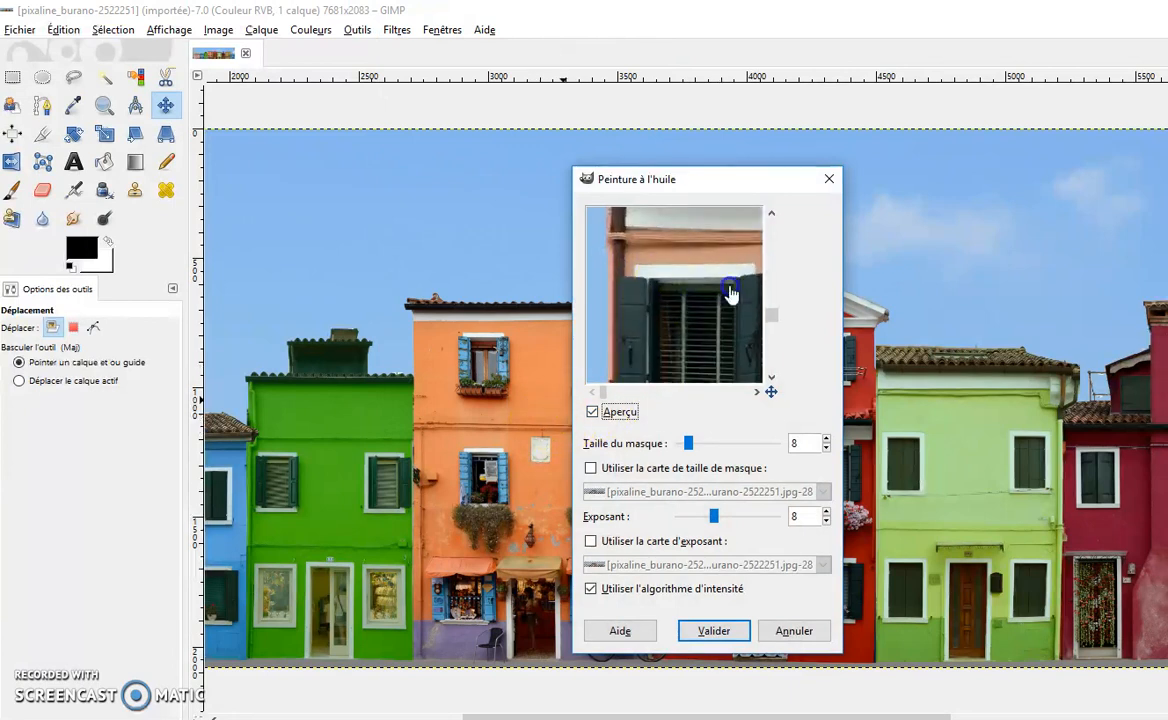
left_click(688, 443)
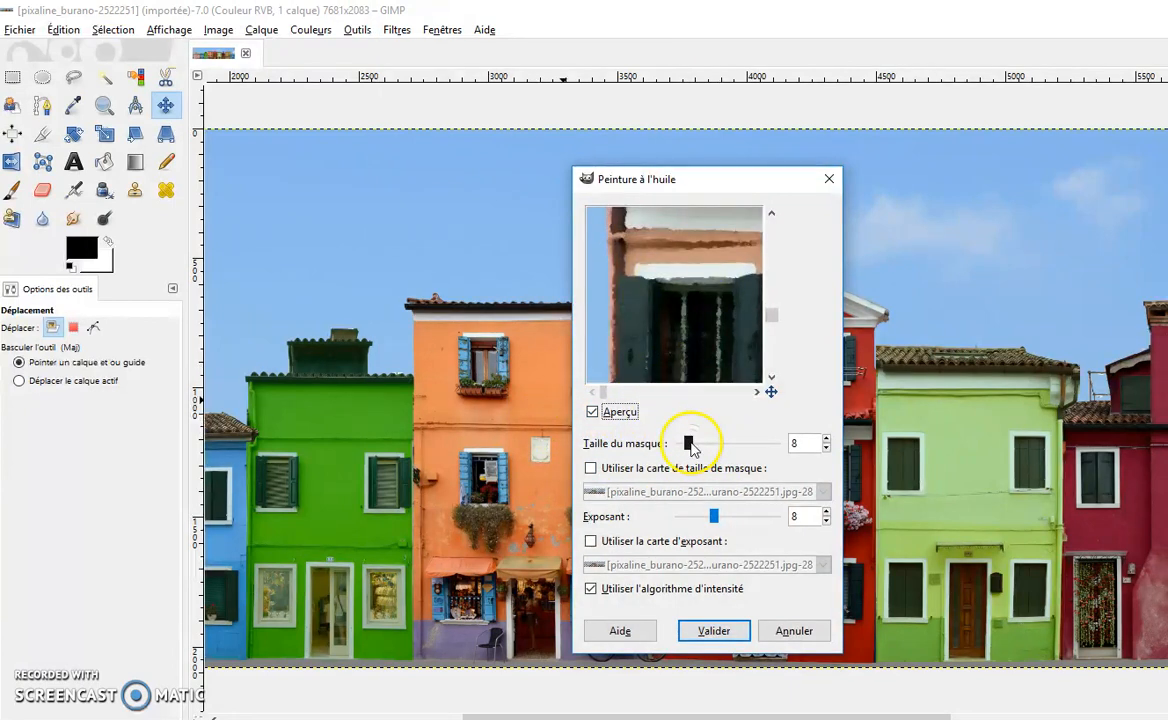
left_click(711, 631)
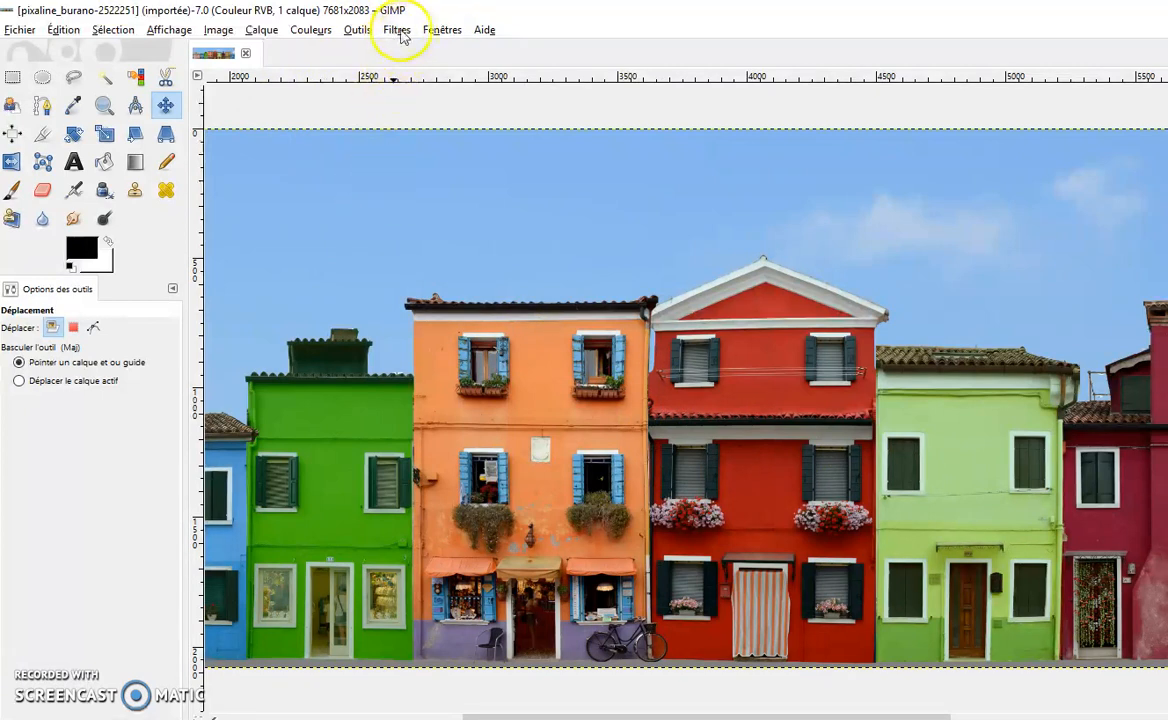
left_click(397, 31)
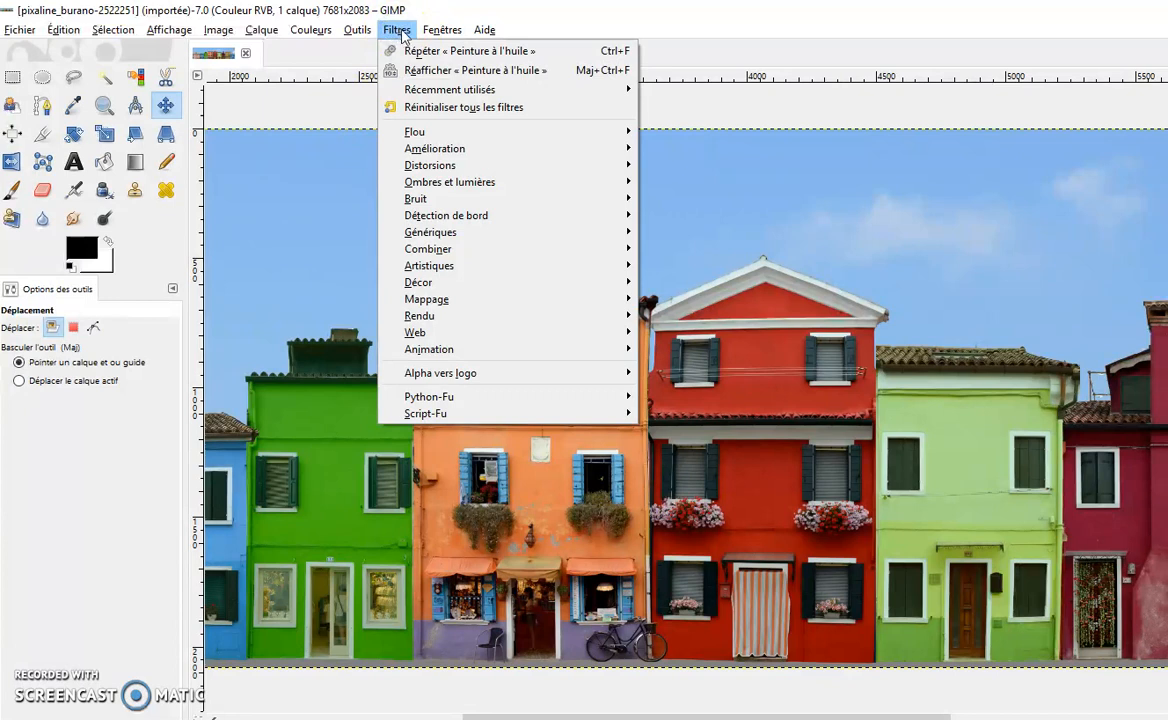
left_click(452, 133)
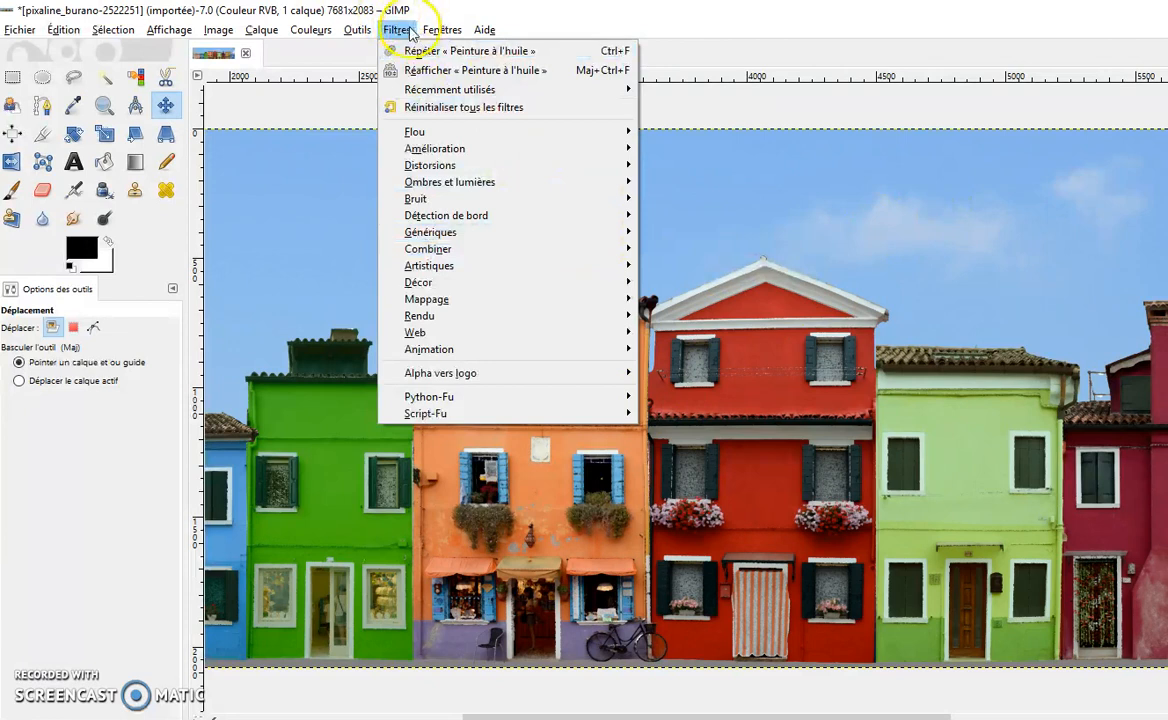
left_click(481, 20)
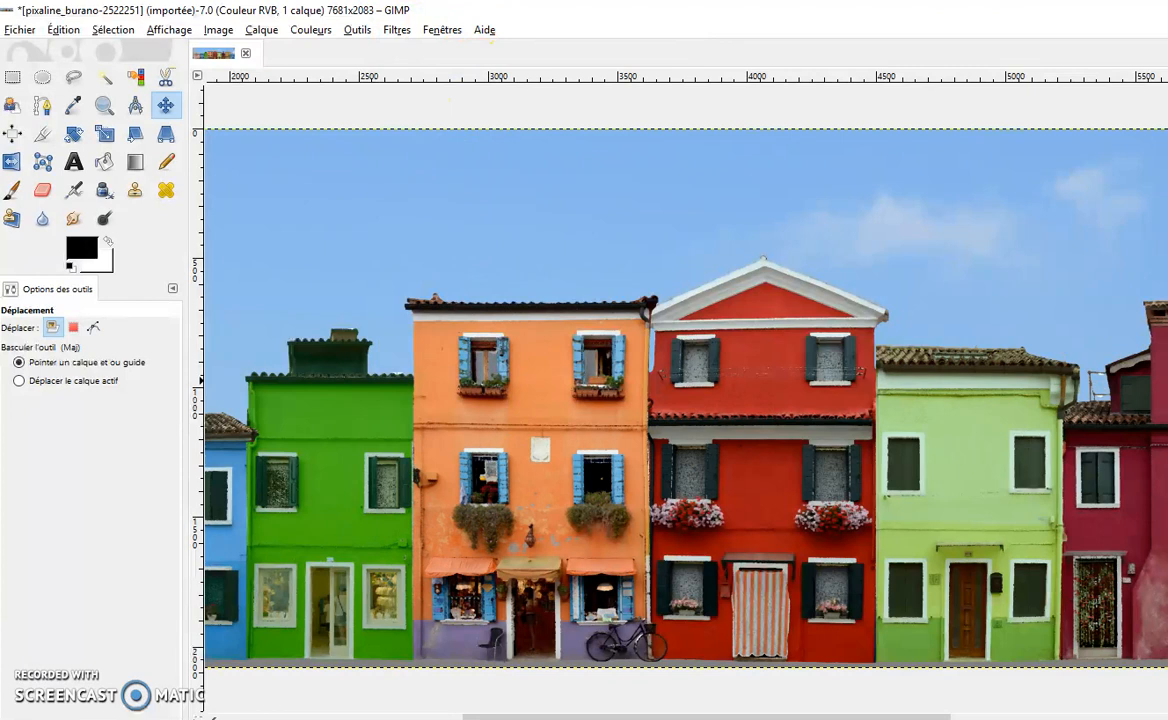
Examine the oil-painted windows of the orange and red houses at close range and undo the oil painting filter.
scroll(705, 400, "up", 3)
key("1")
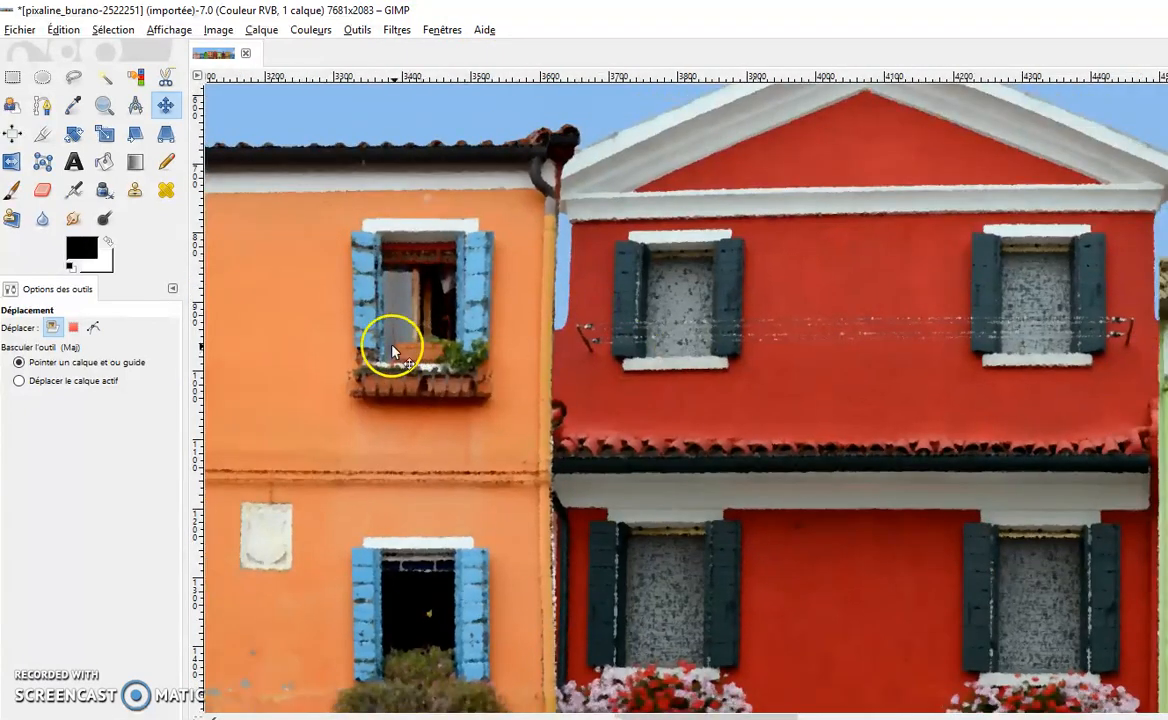
mouse_move(433, 300)
left_mouse_down()
mouse_move(436, 349)
mouse_move(420, 366)
mouse_move(400, 300)
mouse_move(366, 271)
mouse_move(395, 317)
mouse_move(440, 275)
mouse_move(411, 305)
mouse_move(479, 292)
mouse_move(599, 299)
mouse_move(574, 295)
mouse_move(548, 318)
left_mouse_up()
key("ctrl+z")
key("ctrl+z")
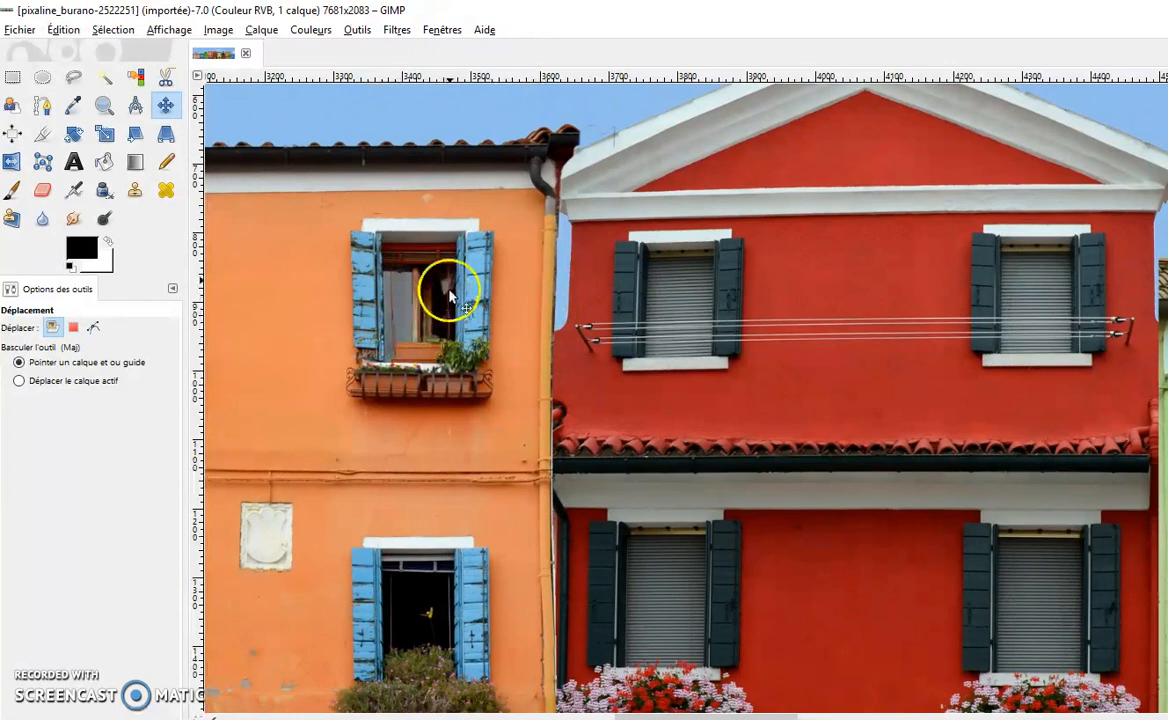
Preview a Gaussian blur (Flou gaussien) with 15 px horizontal and vertical radius, and cancel it without applying.
left_click(397, 29)
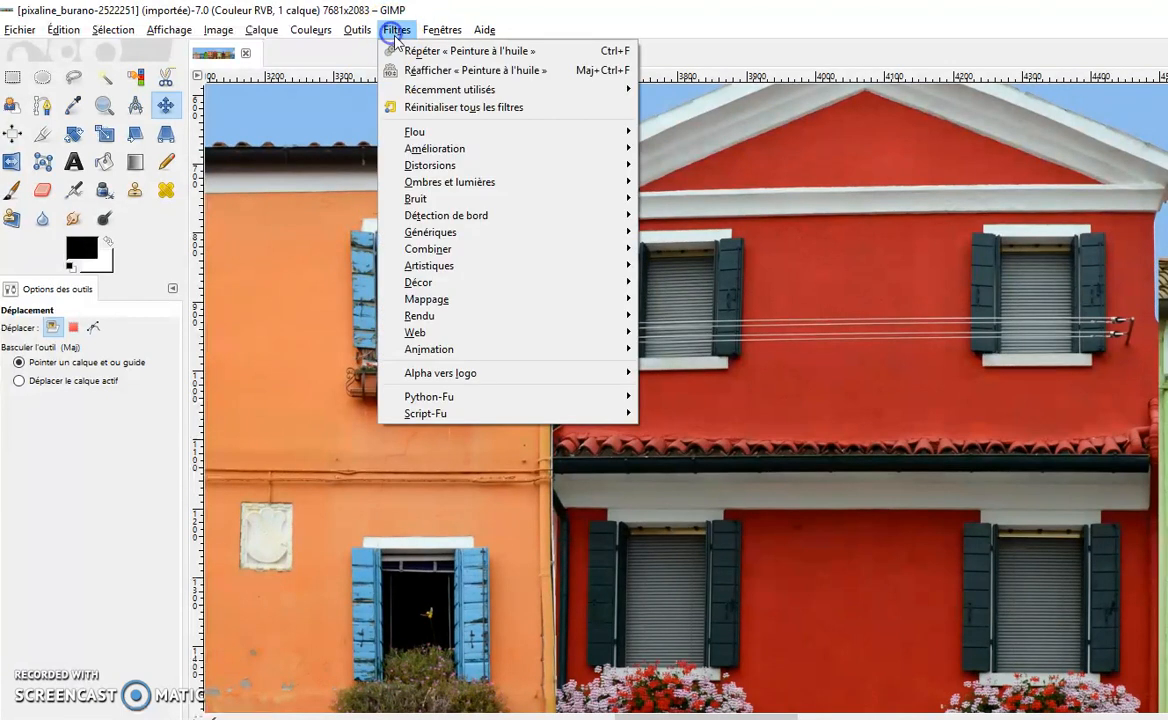
mouse_move(455, 136)
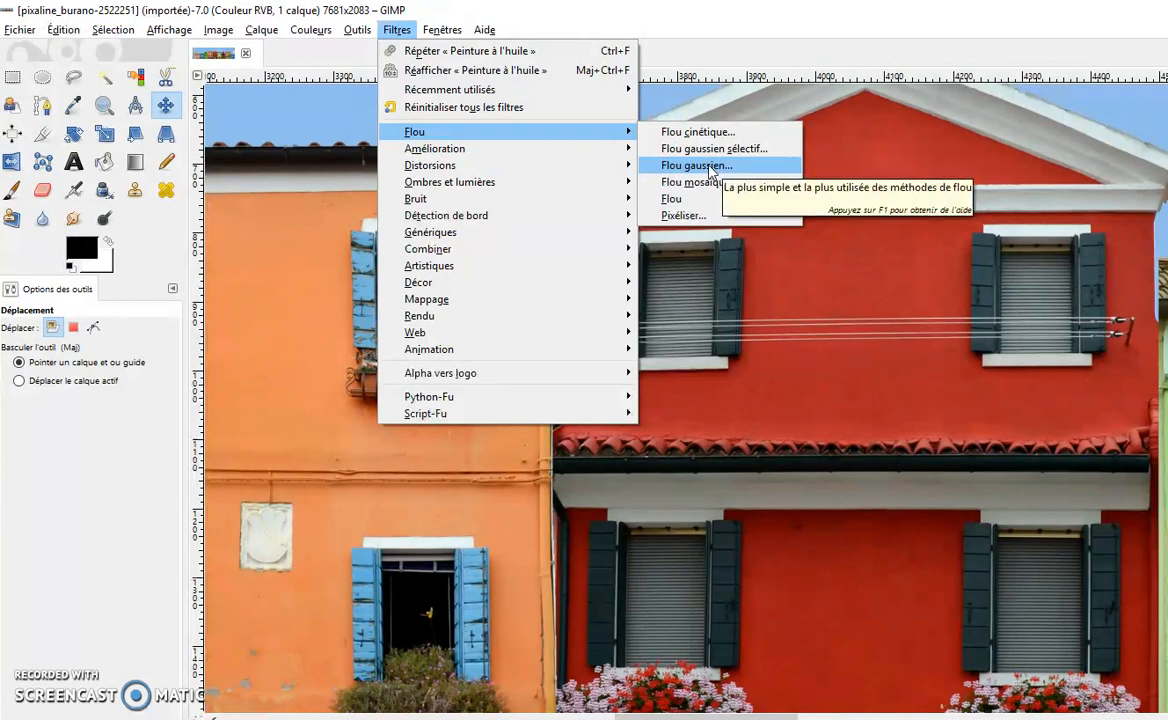
left_click(700, 165)
left_click_drag(594, 324, 655, 313)
left_click(625, 513)
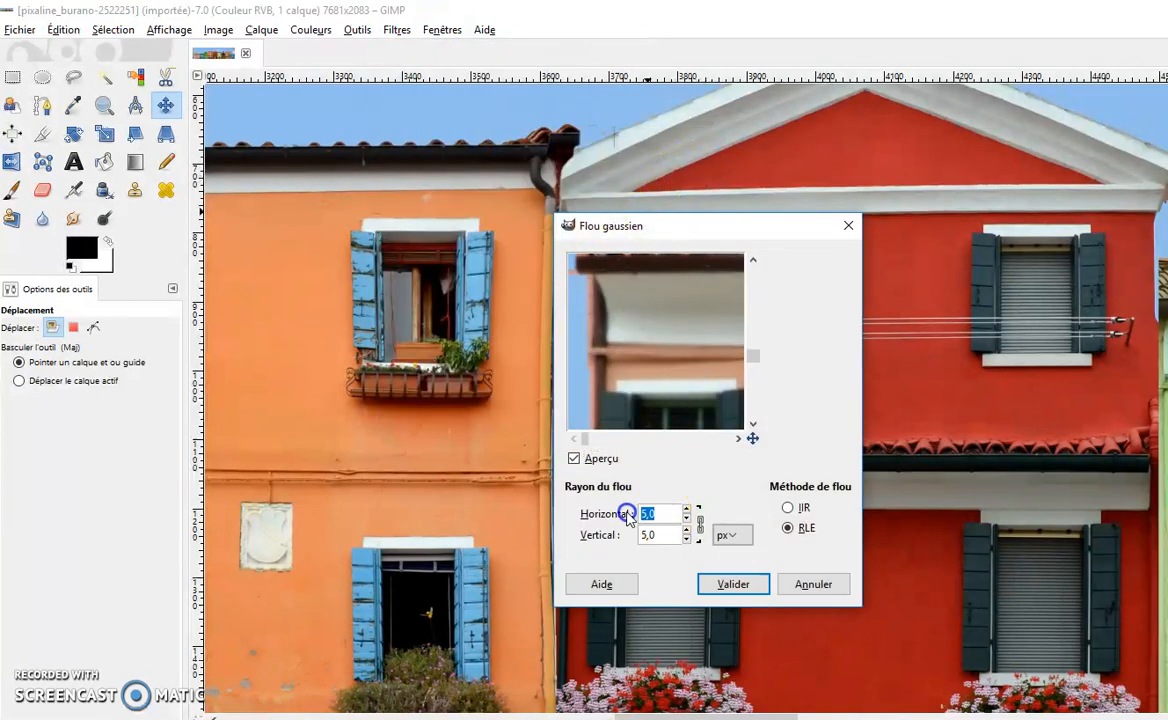
key("Tab")
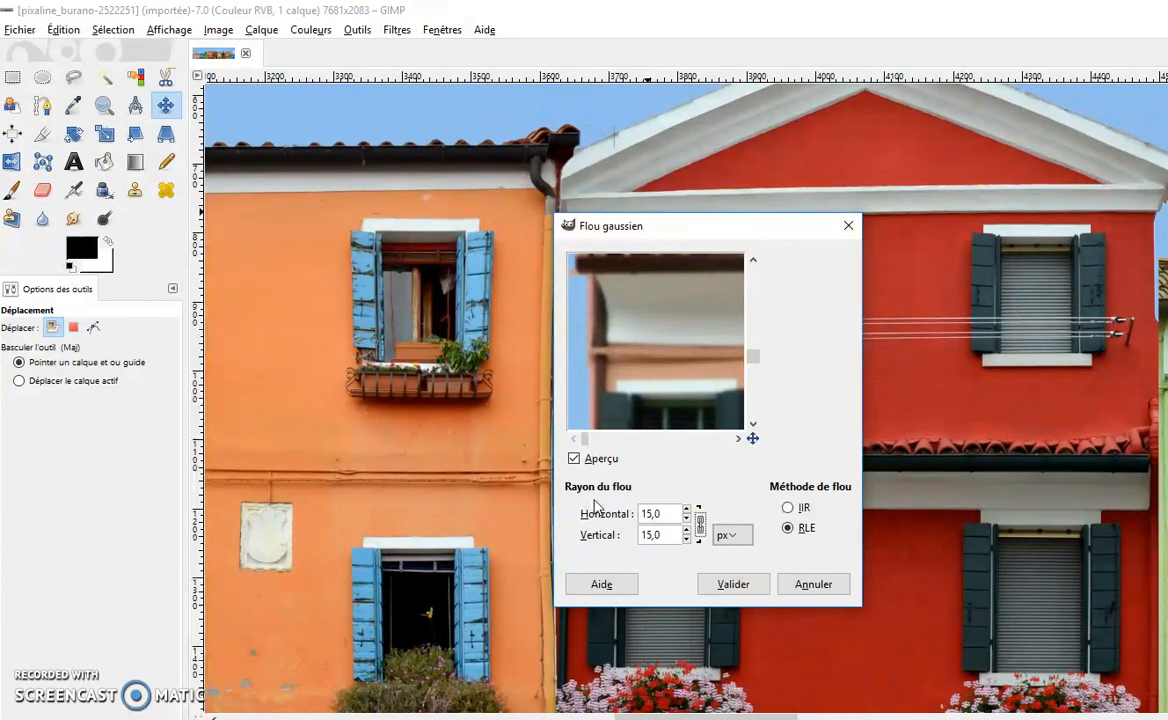
left_click_drag(628, 331, 637, 369)
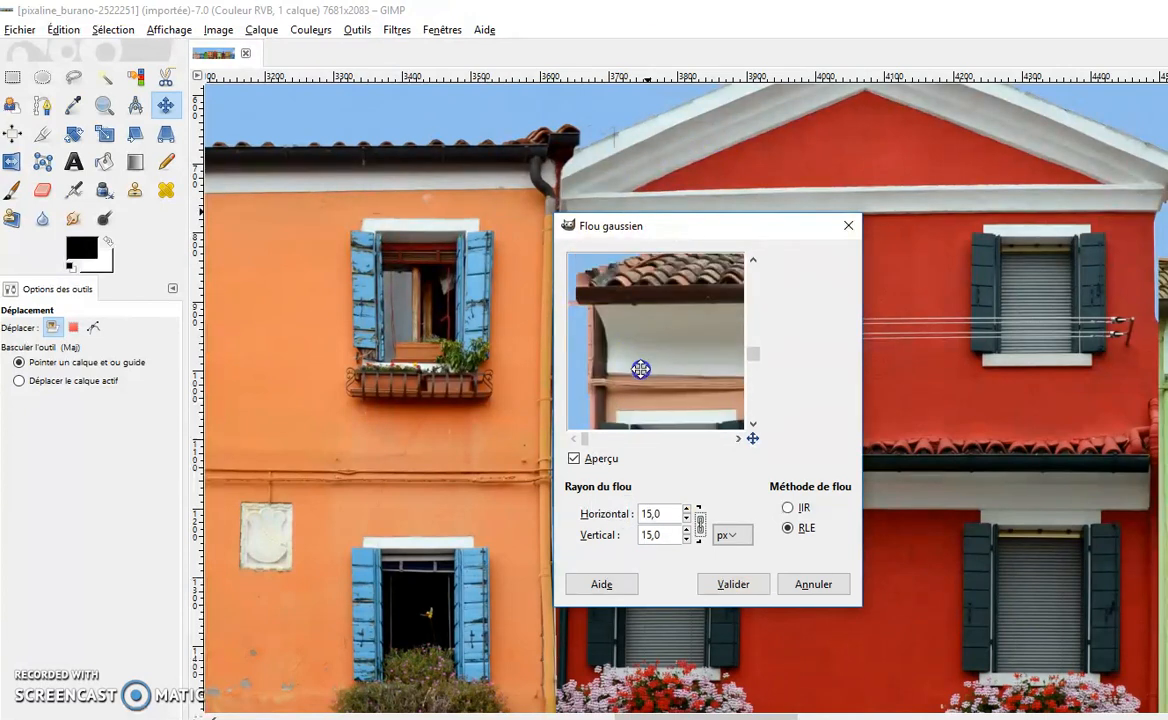
left_click(814, 584)
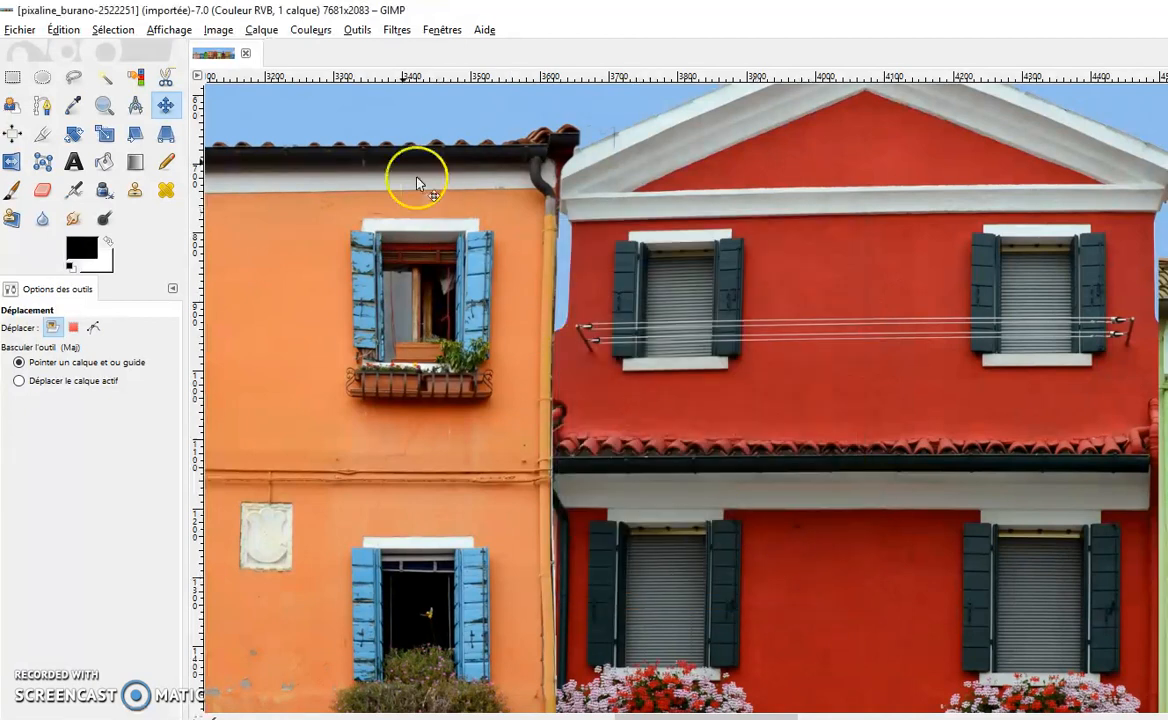
Sharpen the image with Renforcer la netteté, using a radius of 126,9, an amount of 0,50 and a threshold of 0.
left_click(397, 29)
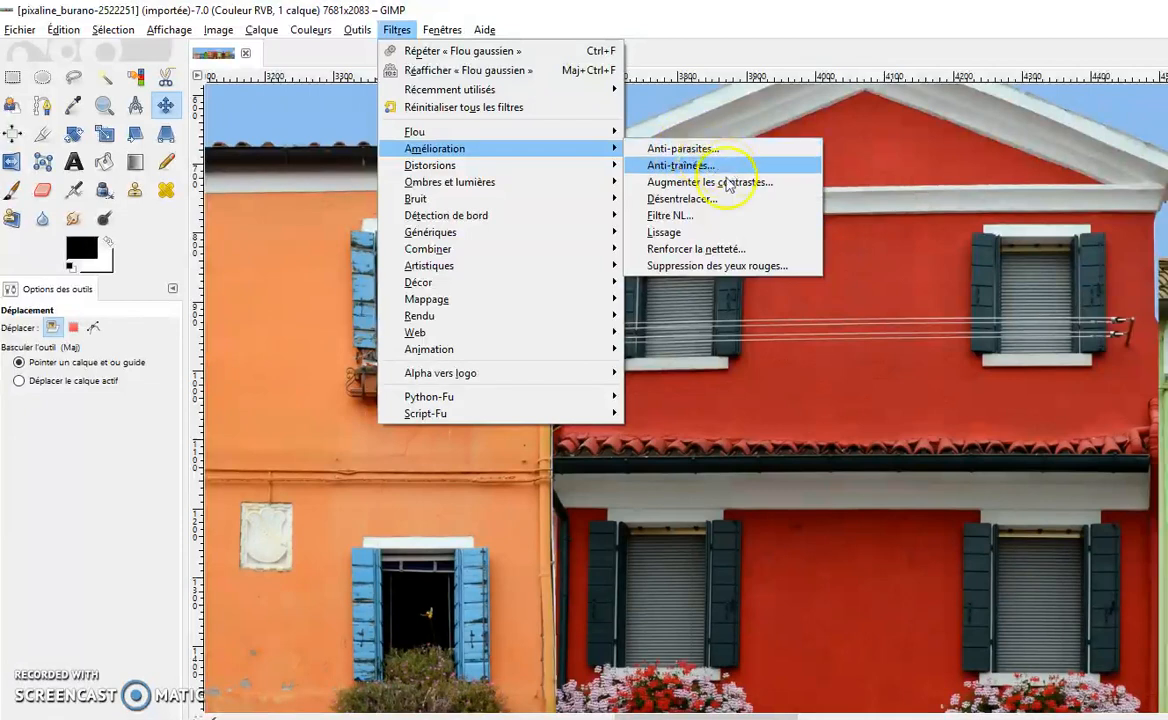
left_click(708, 256)
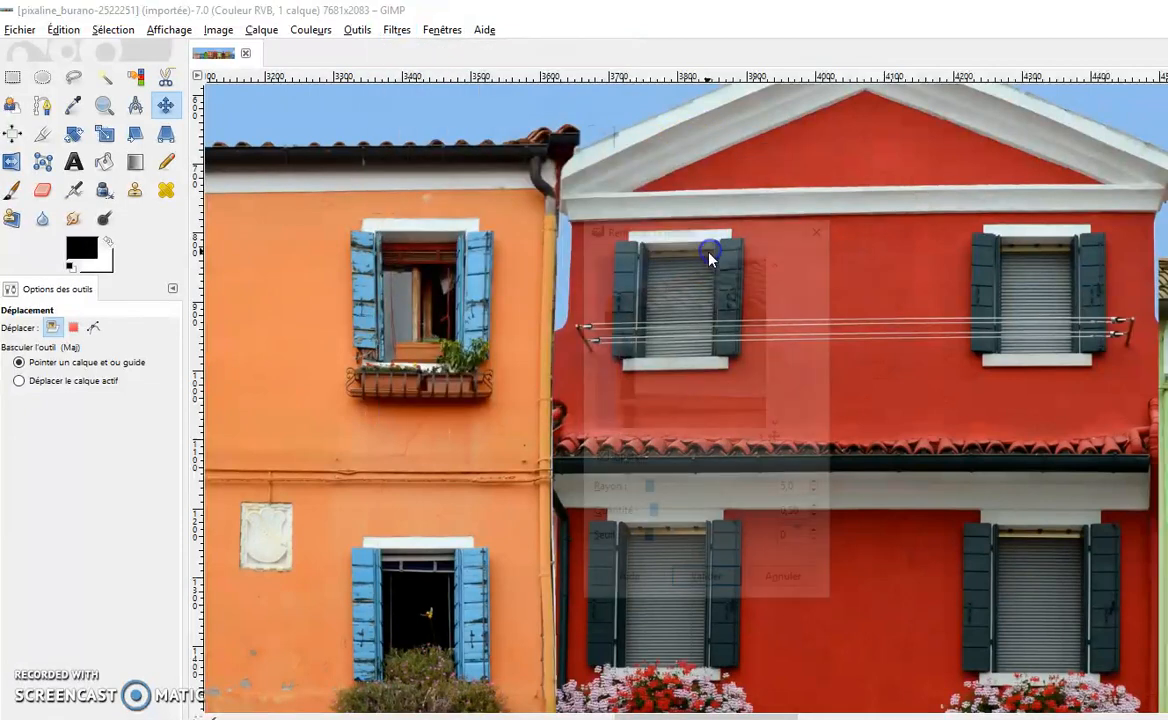
left_click_drag(699, 233, 714, 183)
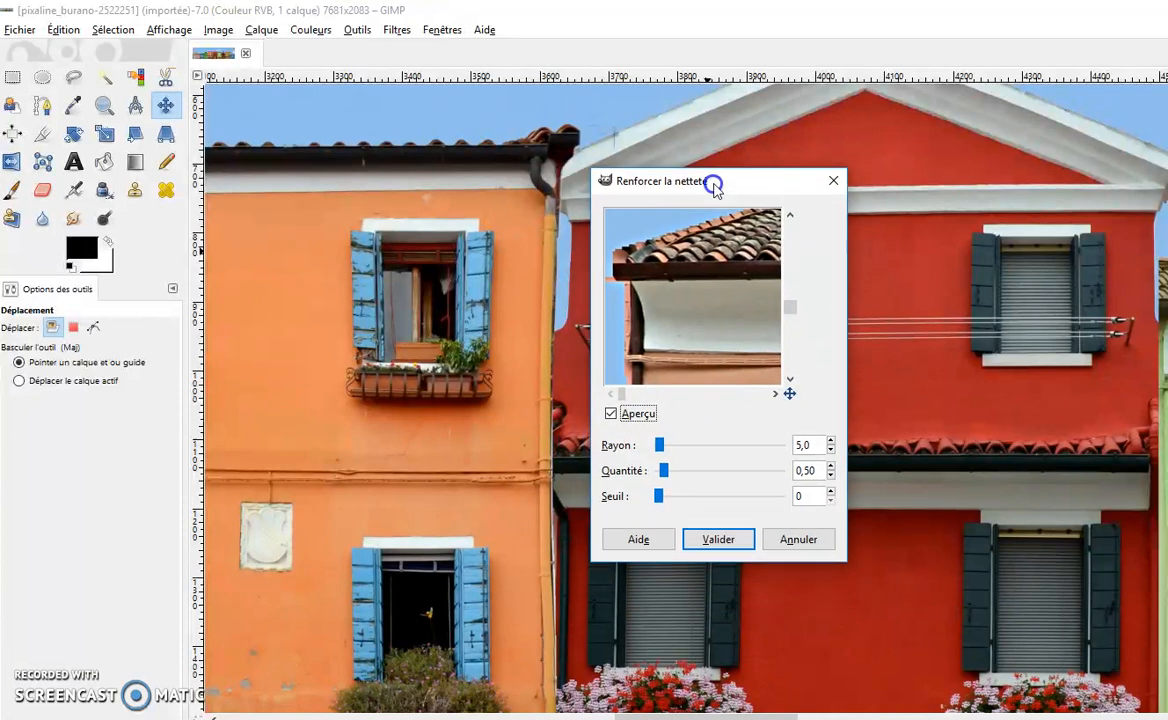
left_click(662, 446)
left_click(664, 444)
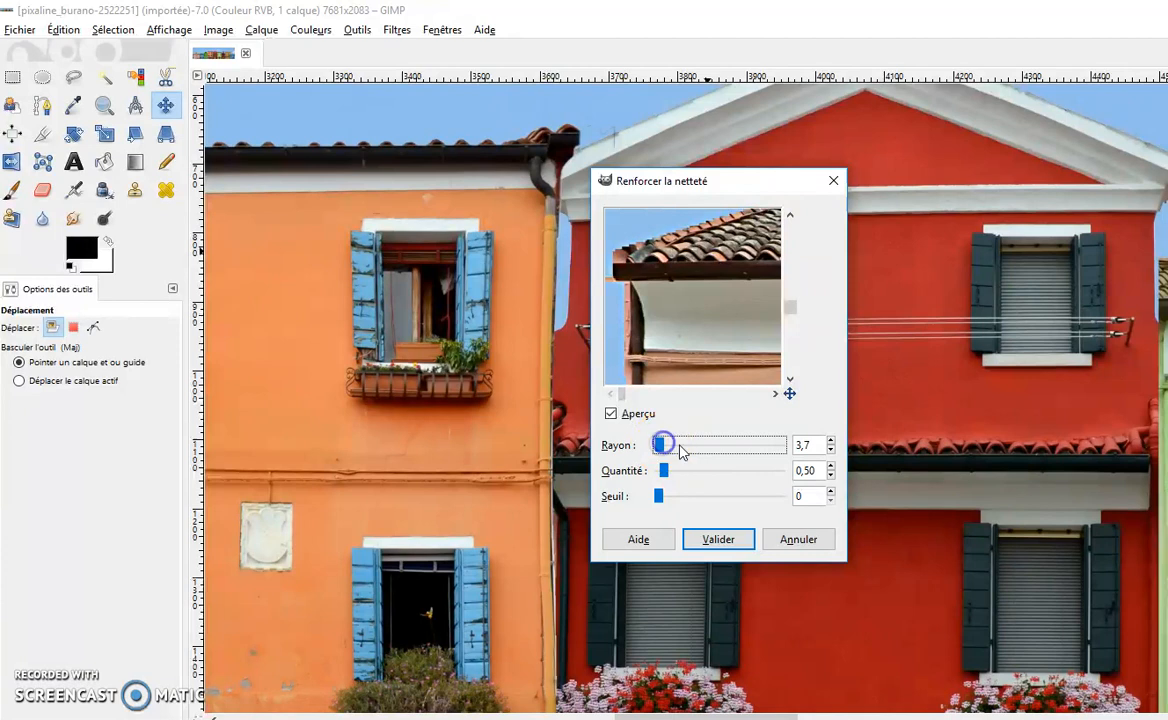
left_click_drag(679, 450, 690, 450)
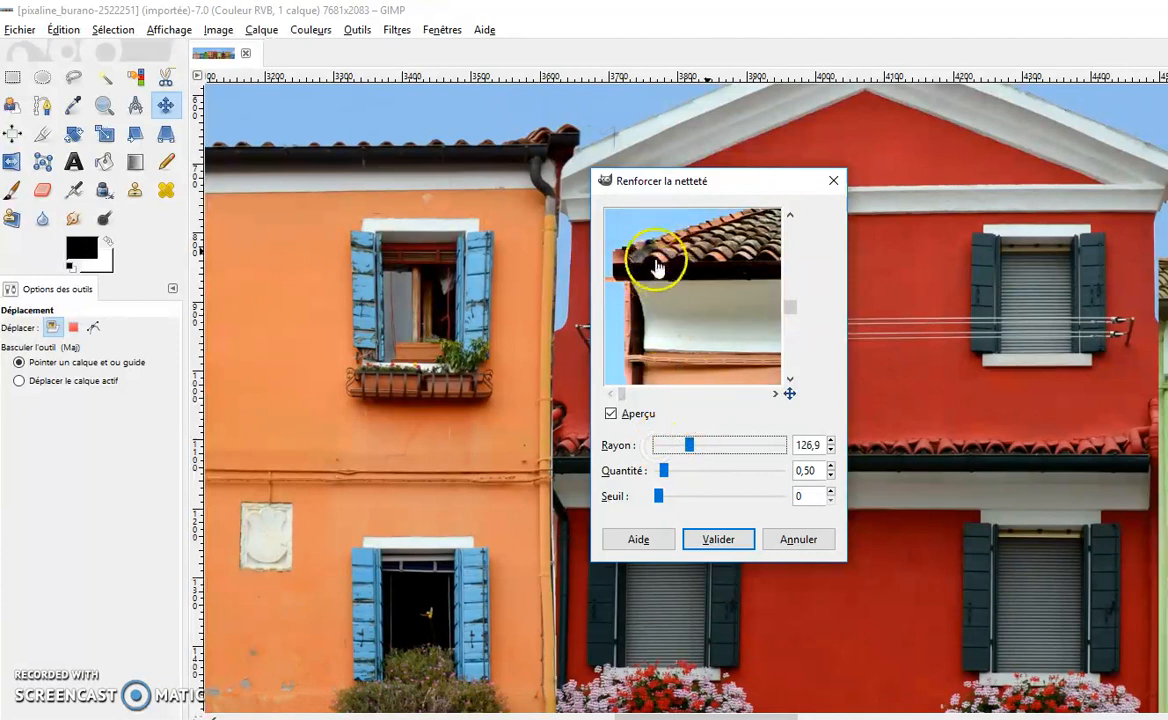
left_click_drag(649, 250, 704, 306)
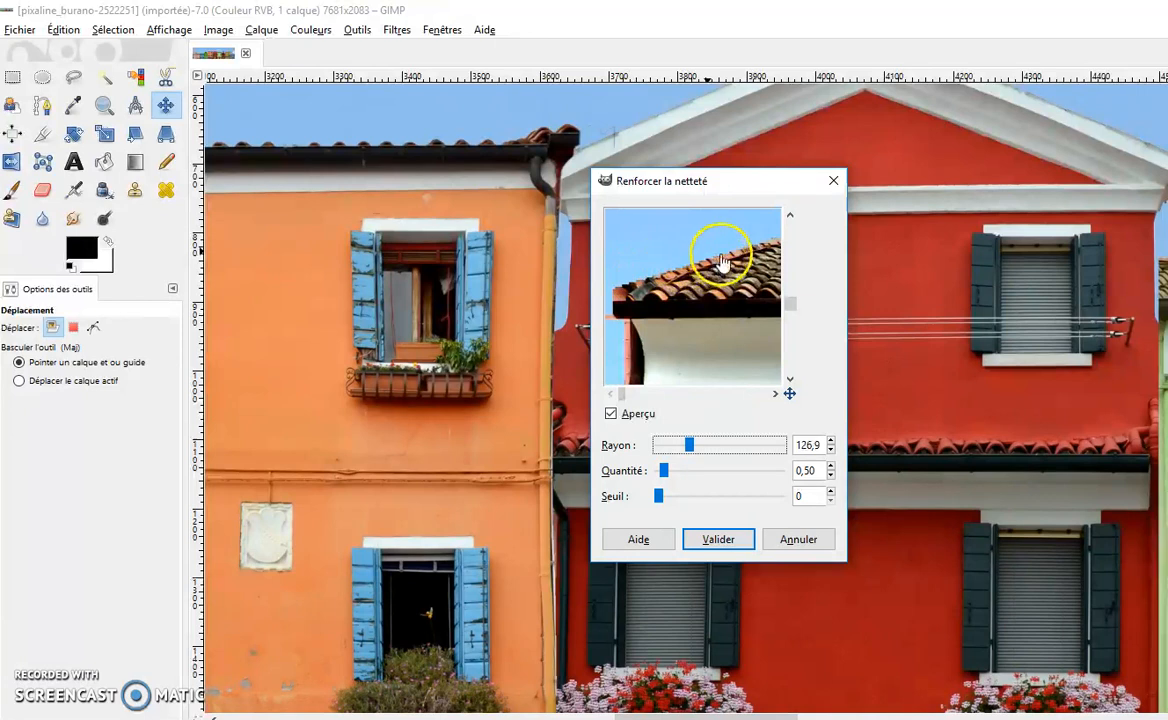
left_click(724, 541)
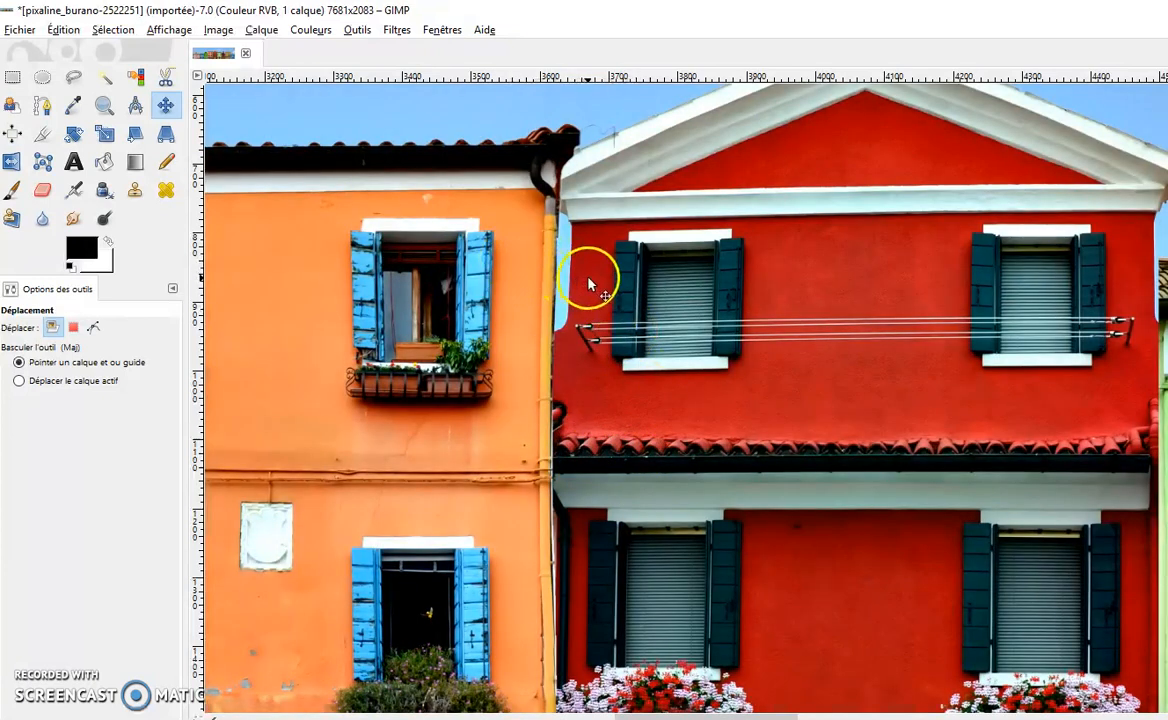
Compare the image before and after sharpening by undoing and redoing the filter, and view a wider area of the houses.
key("ctrl+z")
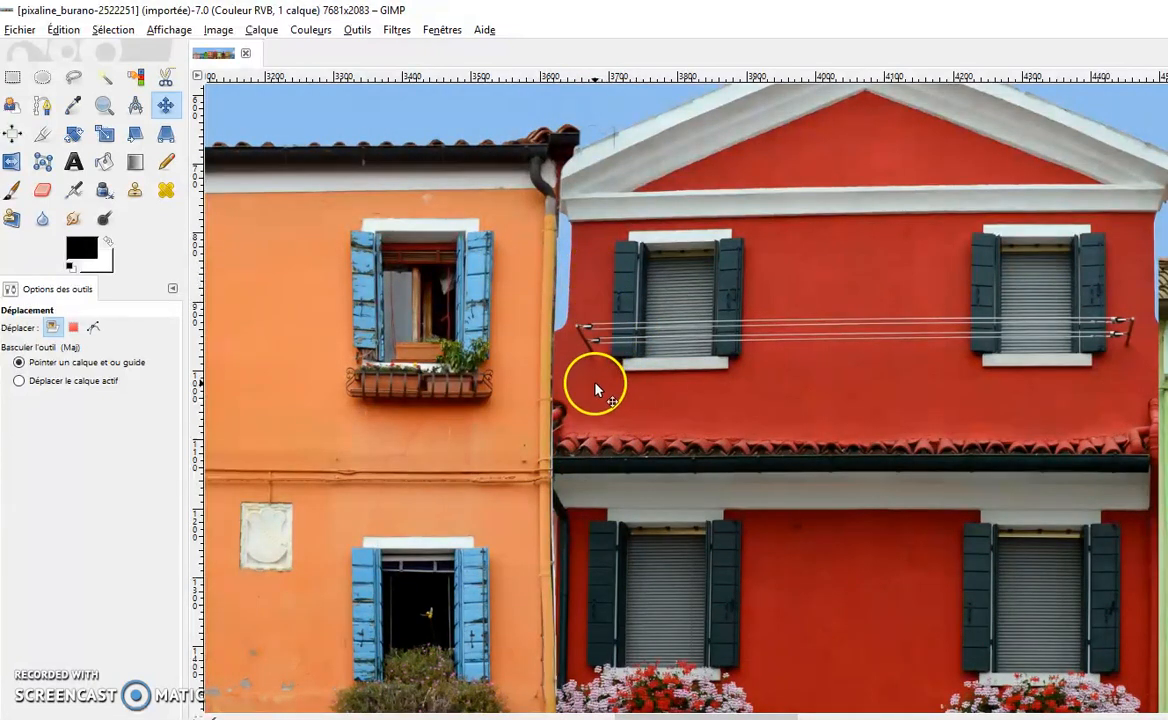
key("ctrl+y")
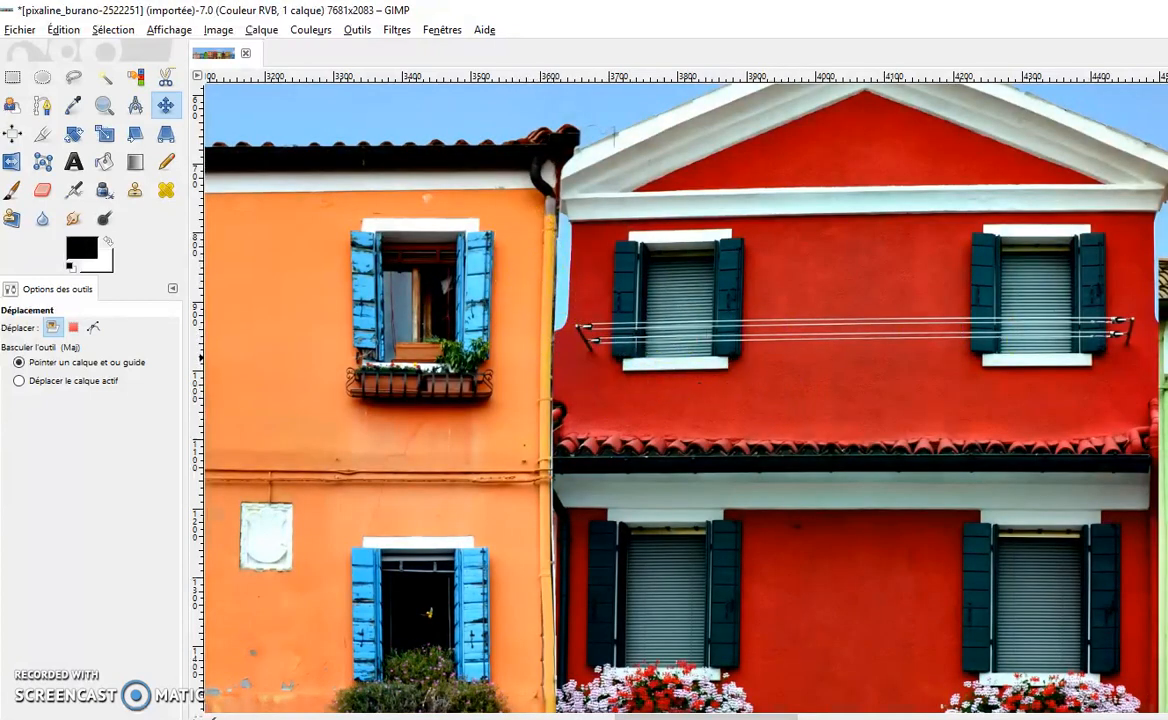
key("minus")
key("minus")
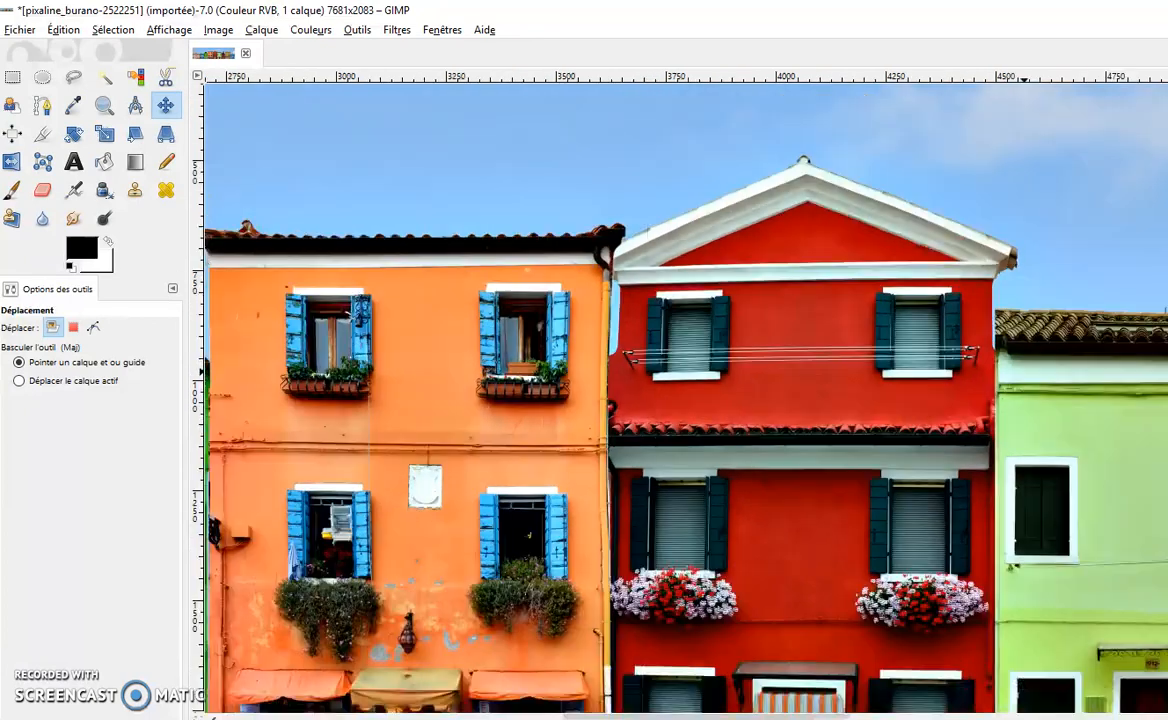
Open the RGB noise filter (Brouillage RVB) and show an area further down the image in its preview.
key("minus")
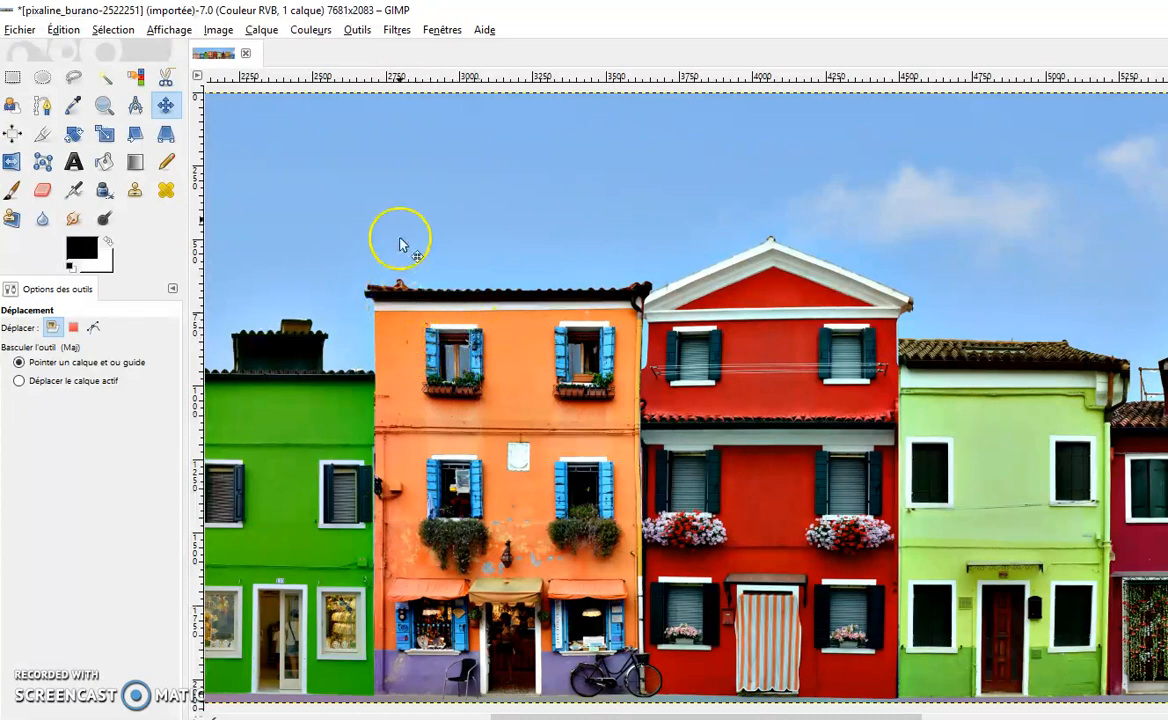
left_click(397, 30)
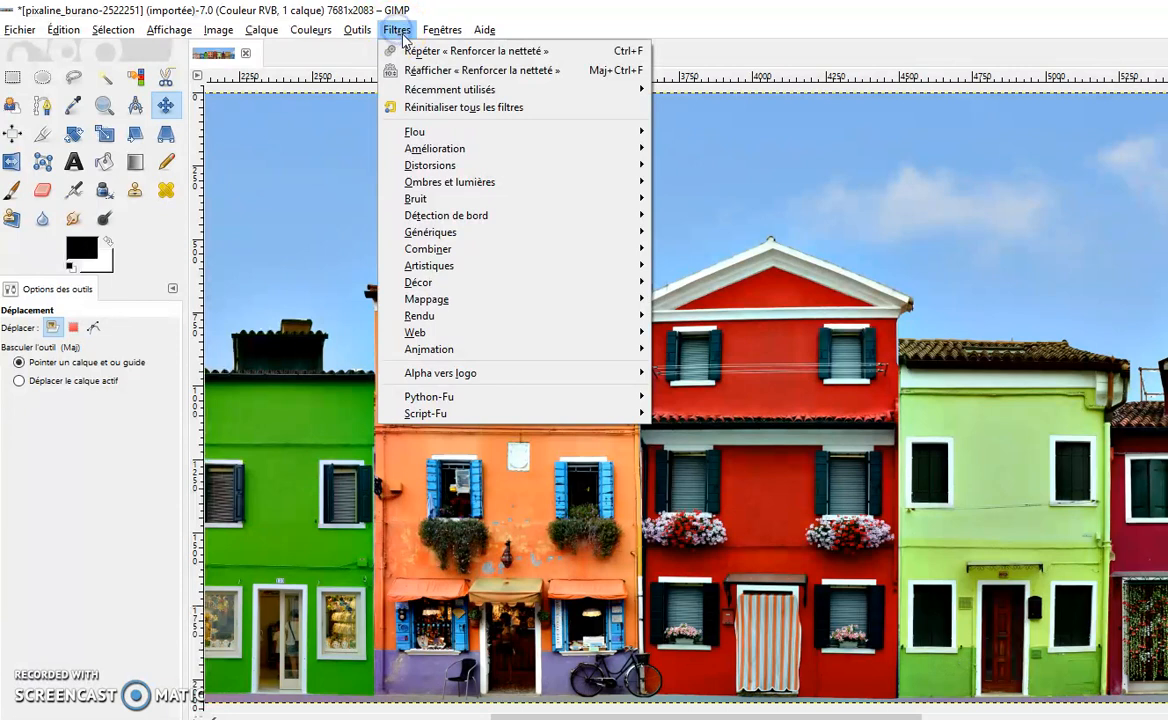
mouse_move(446, 134)
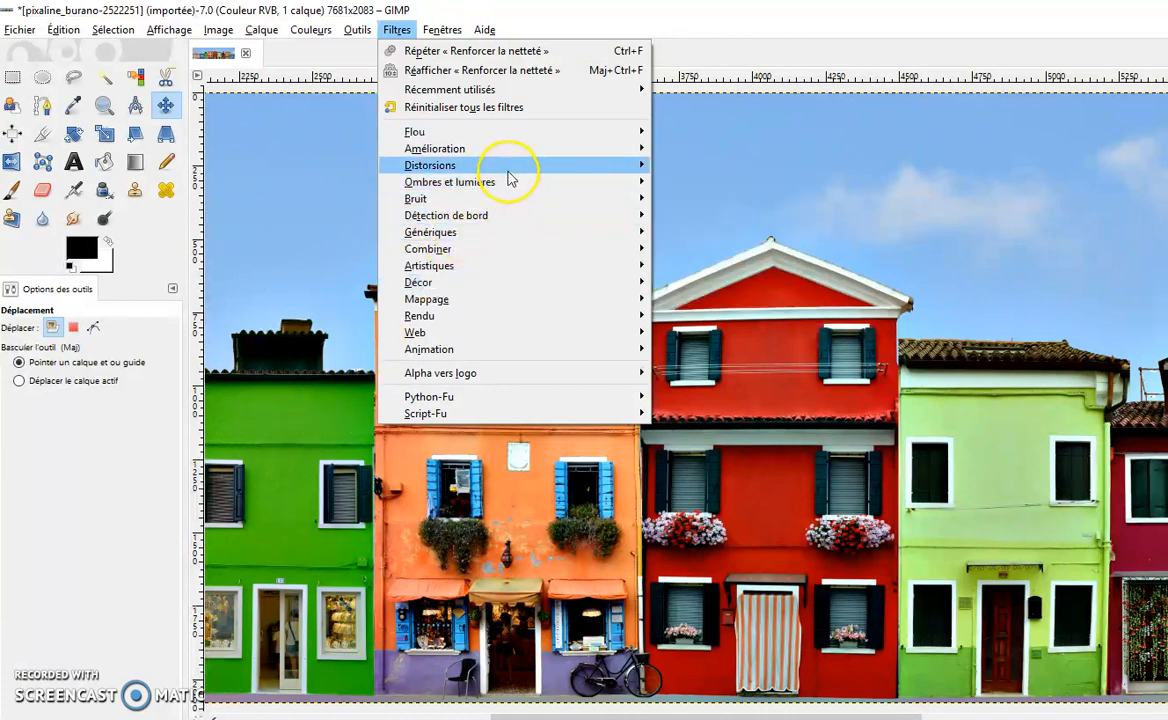
mouse_move(509, 169)
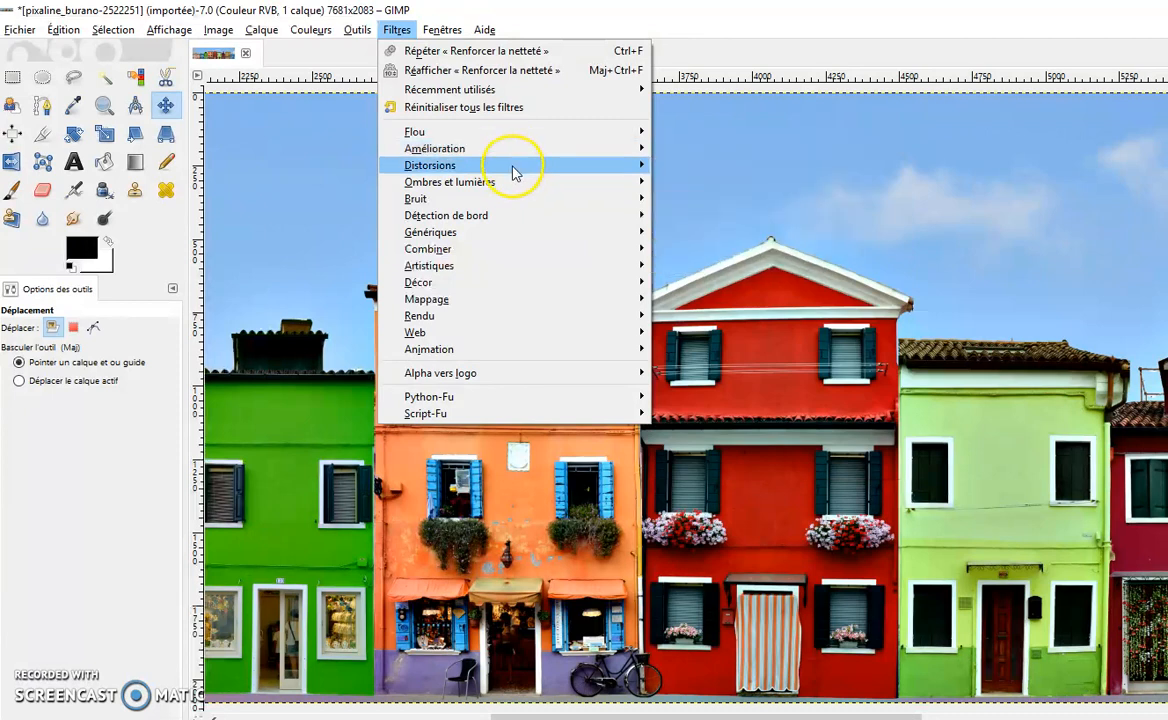
mouse_move(490, 207)
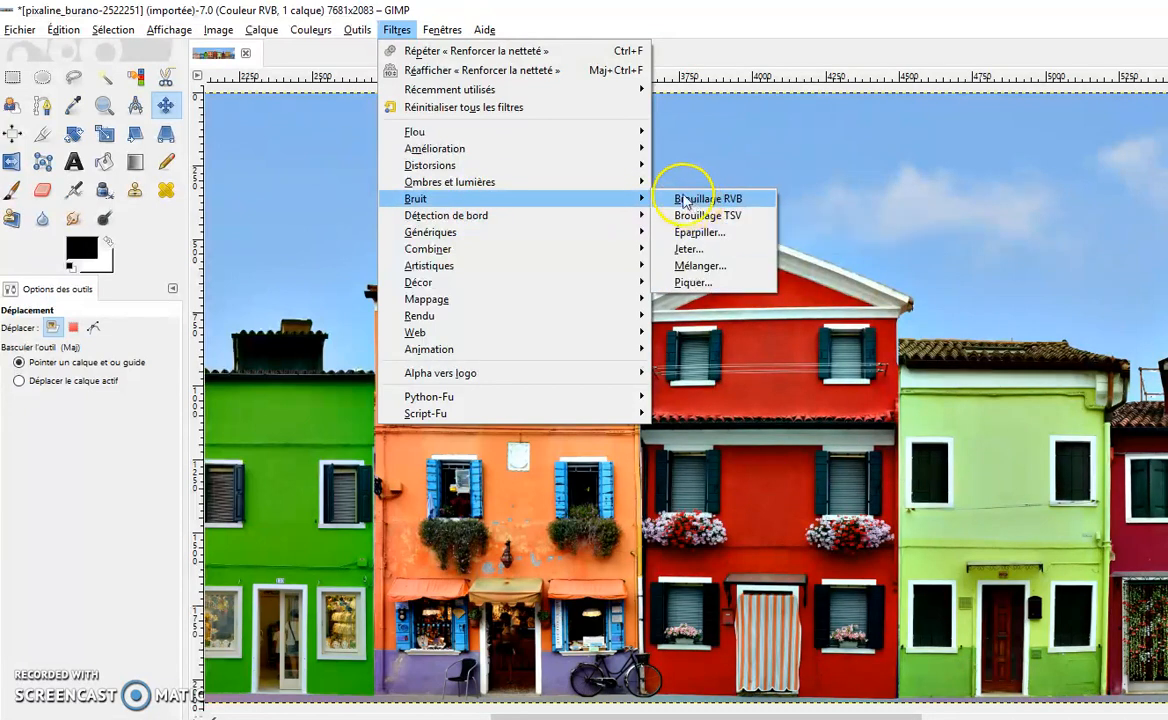
mouse_move(540, 201)
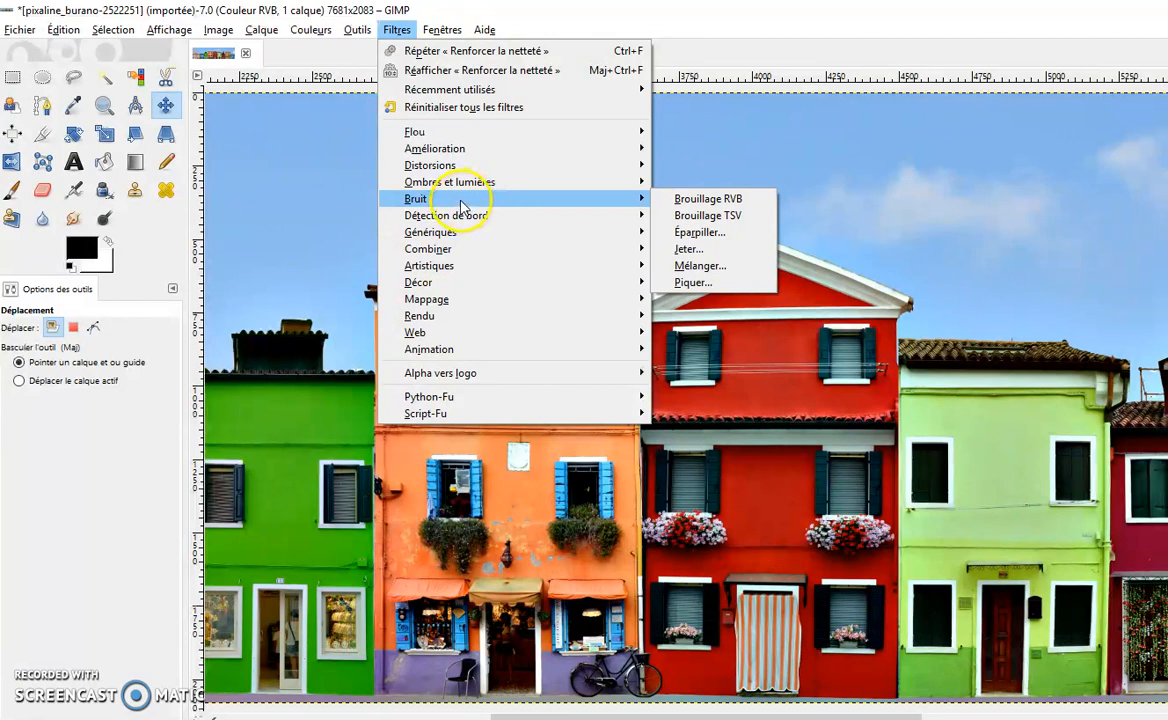
left_click(702, 199)
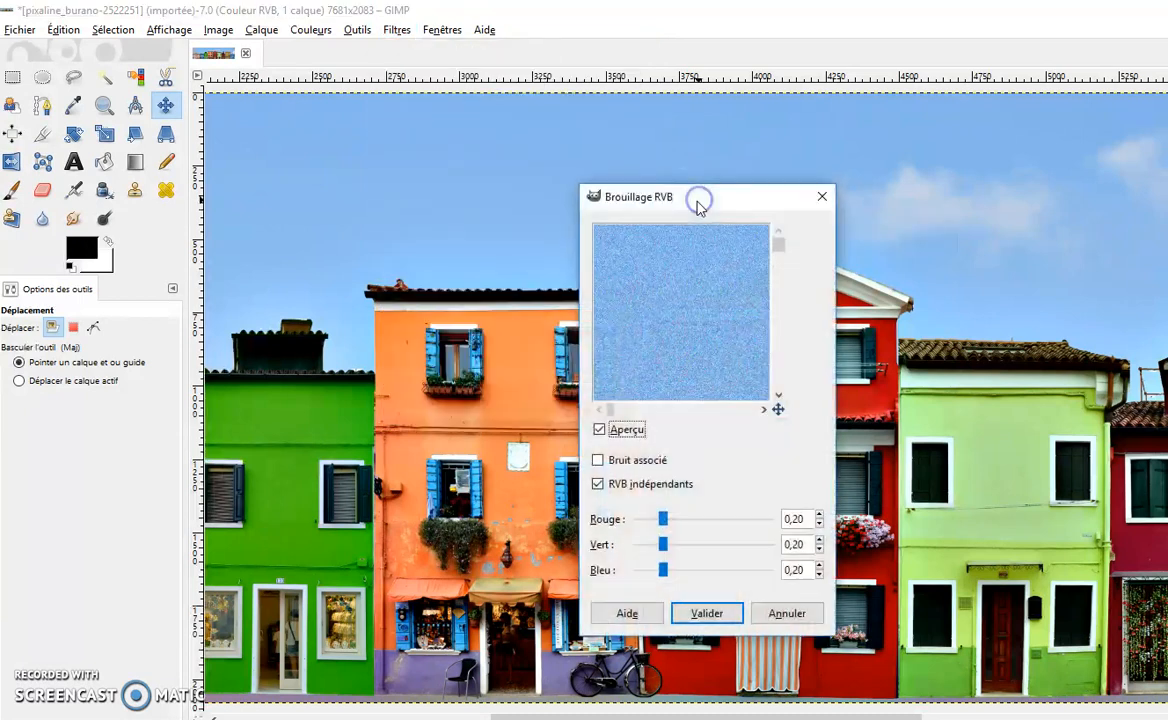
left_click_drag(657, 292, 678, 251)
left_click_drag(779, 247, 782, 312)
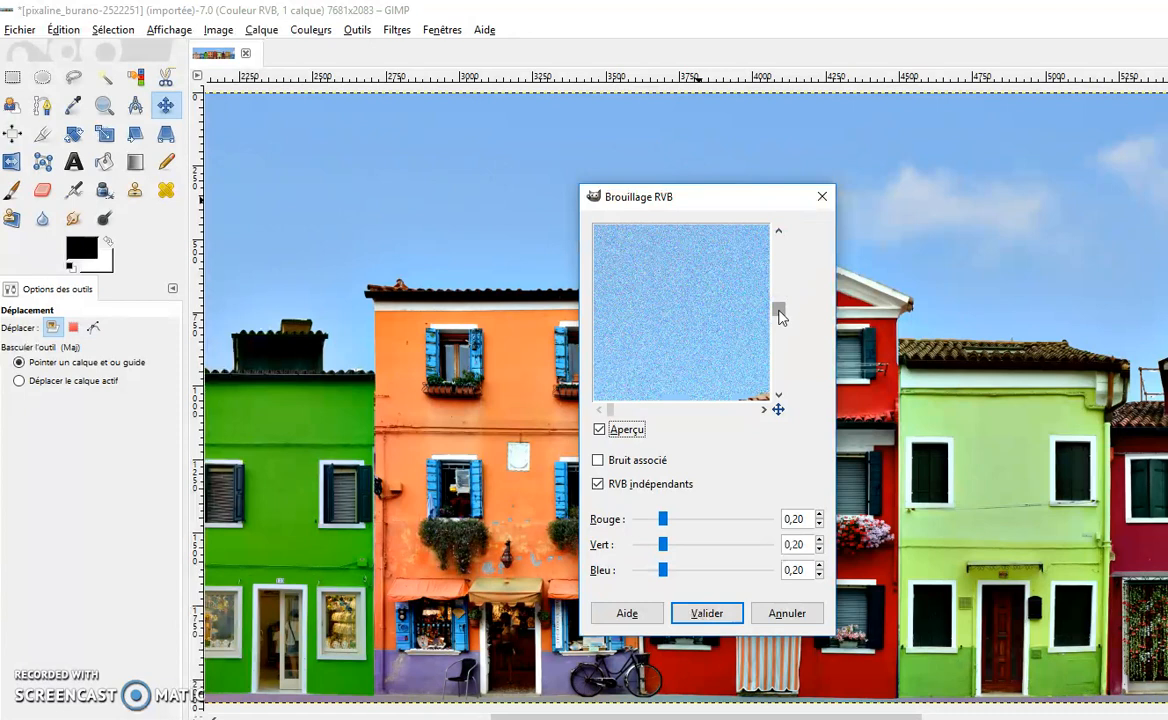
Preview RGB noise with Rouge, Vert and Bleu each at 0,10, and cancel the filter without applying it.
left_click(648, 519)
left_click(646, 545)
left_click(640, 570)
left_click(636, 545)
left_click(645, 518)
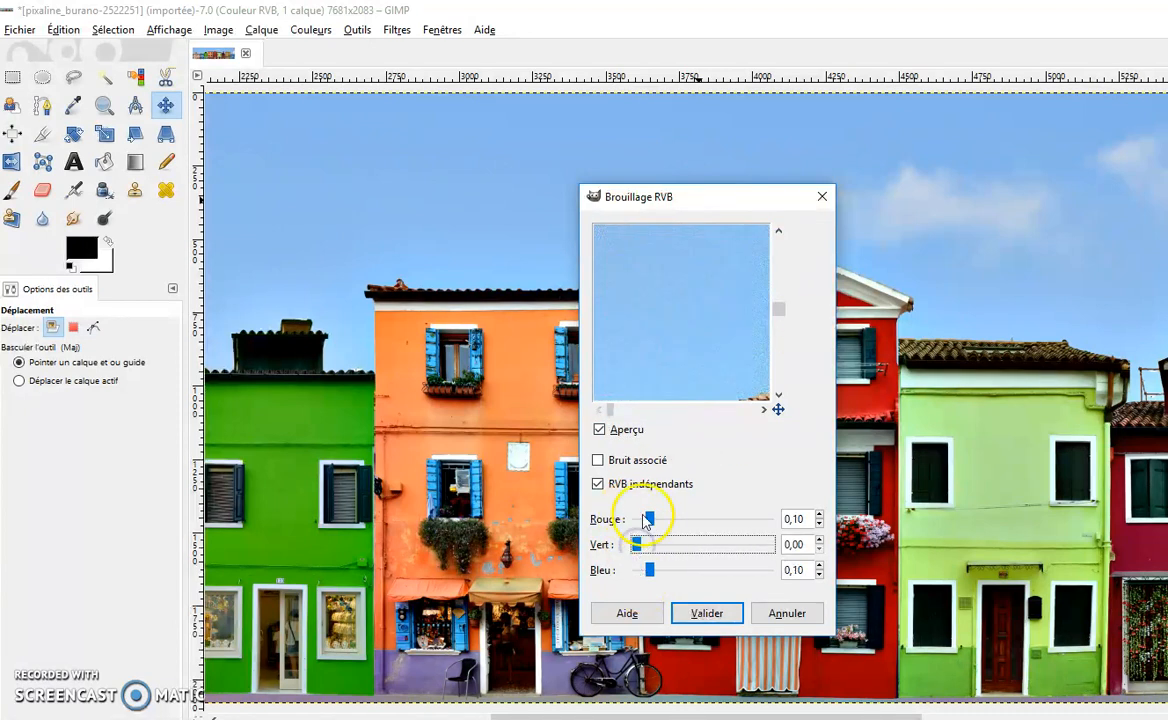
left_click(645, 568)
left_click(643, 544)
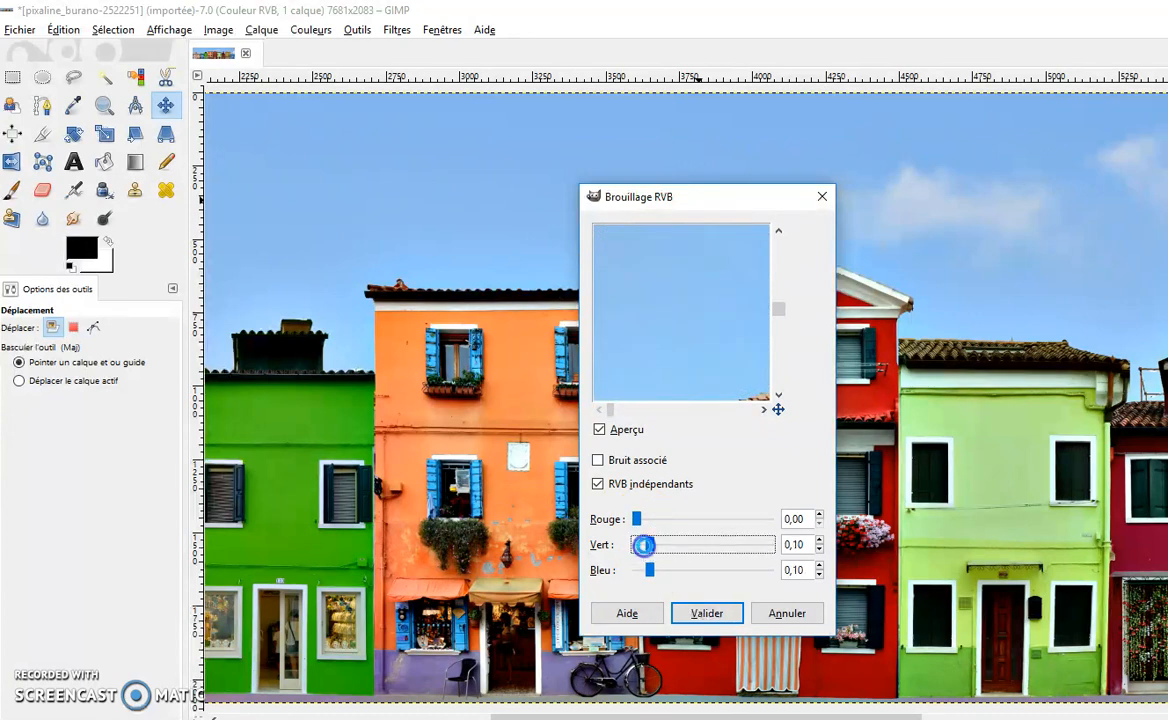
left_click(649, 518)
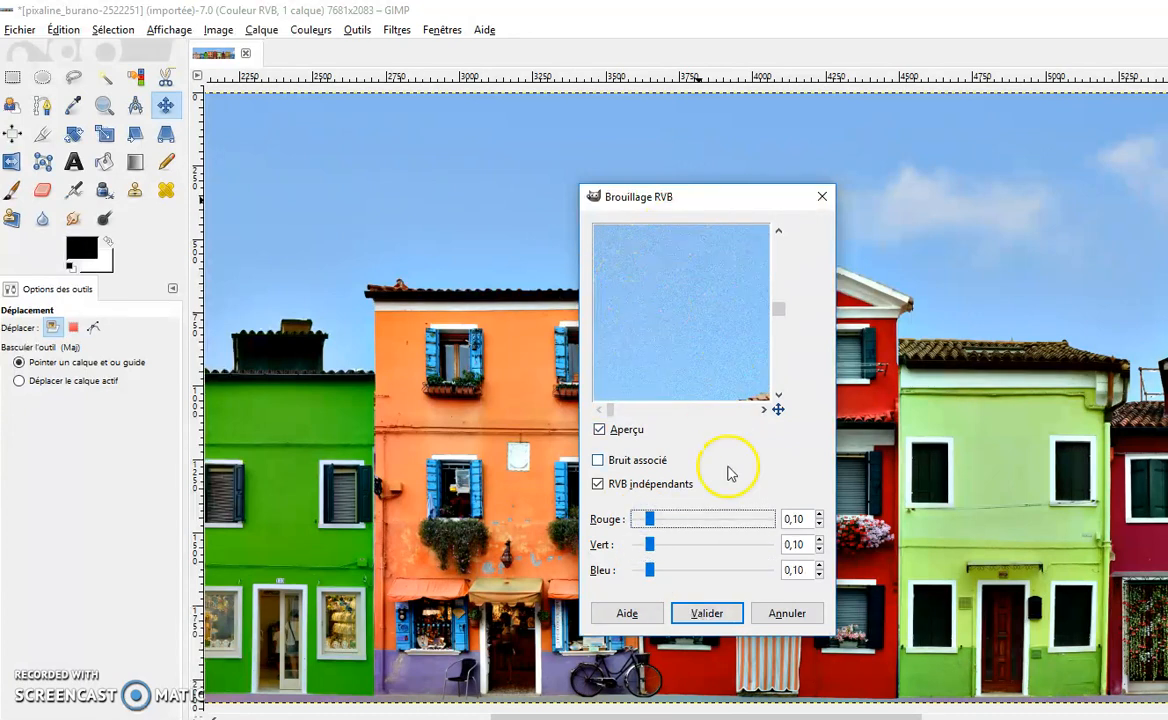
left_click(776, 614)
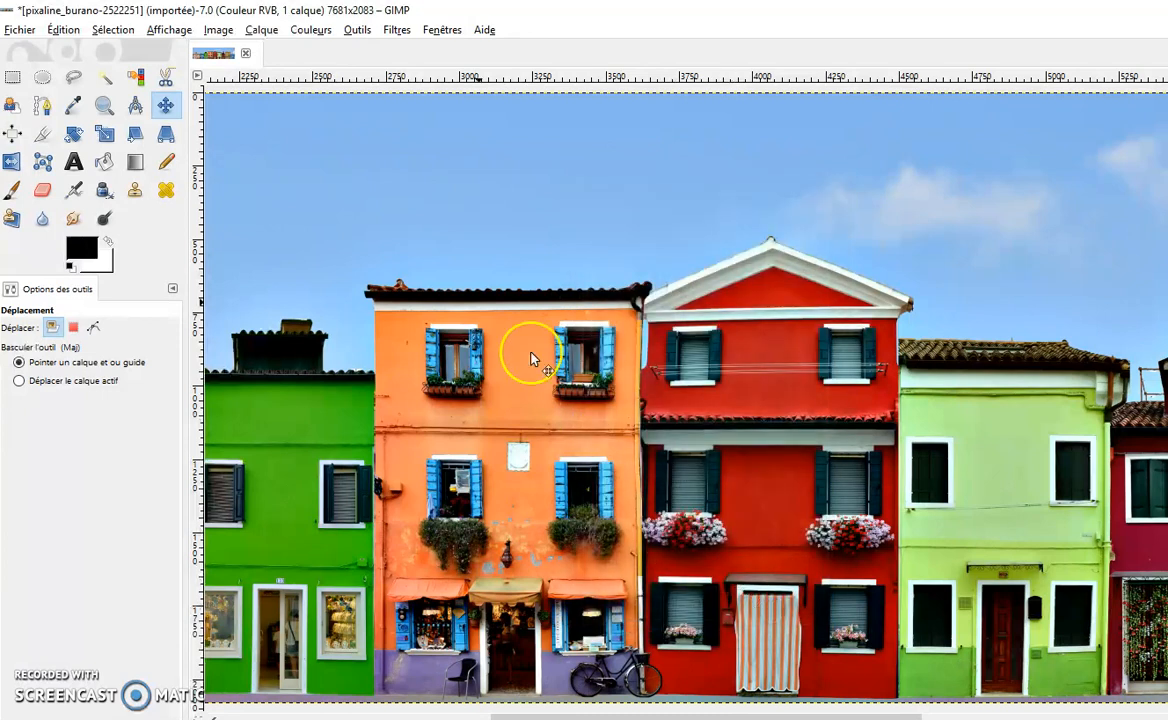
Render solid noise (Brouillage uni) over the image with seed 0, detail 1 and X and Y sizes of 4,0, and view the result.
left_click(395, 29)
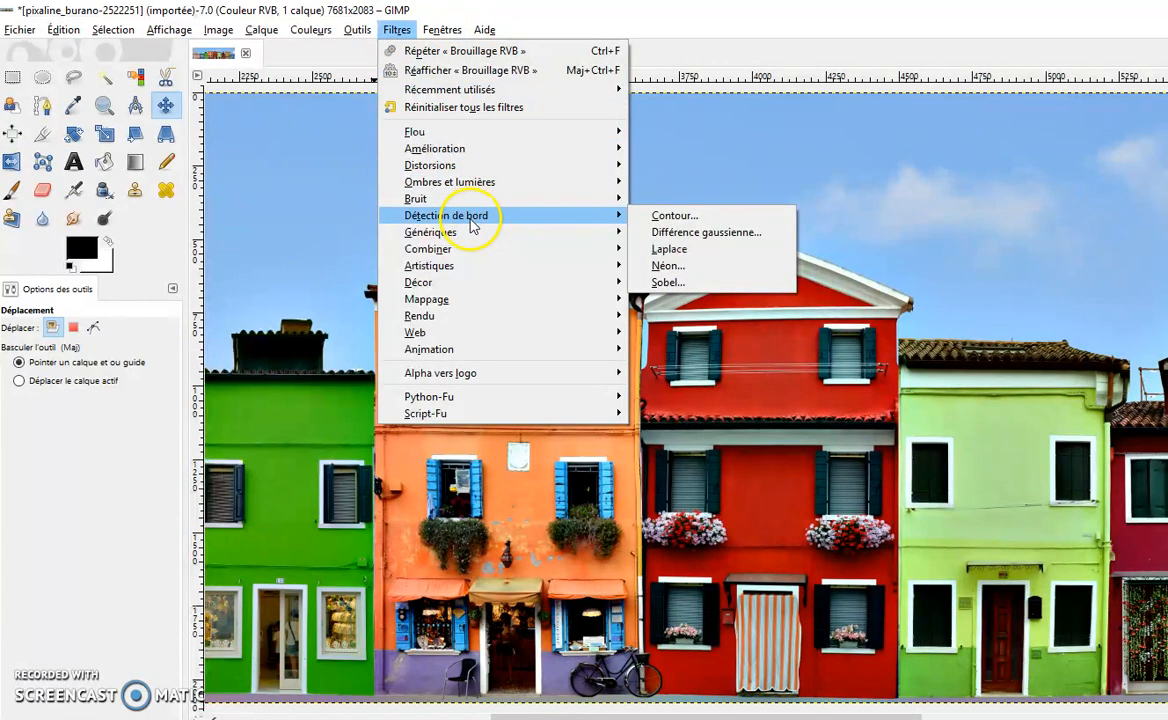
mouse_move(461, 256)
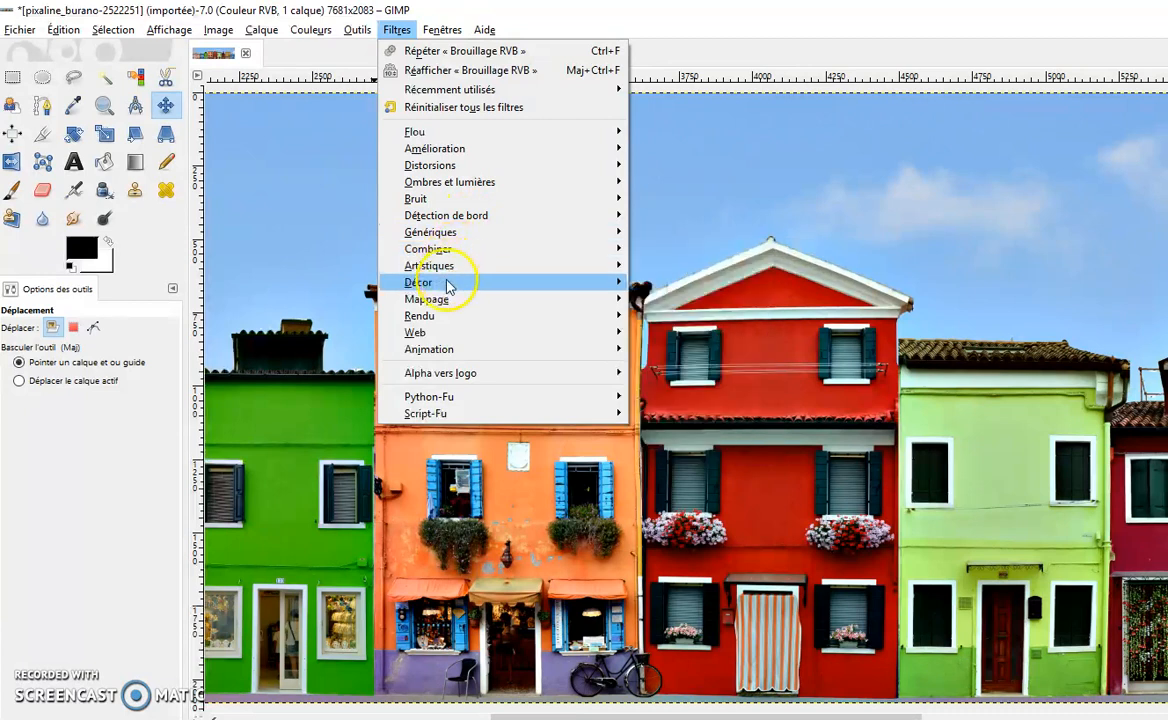
mouse_move(449, 287)
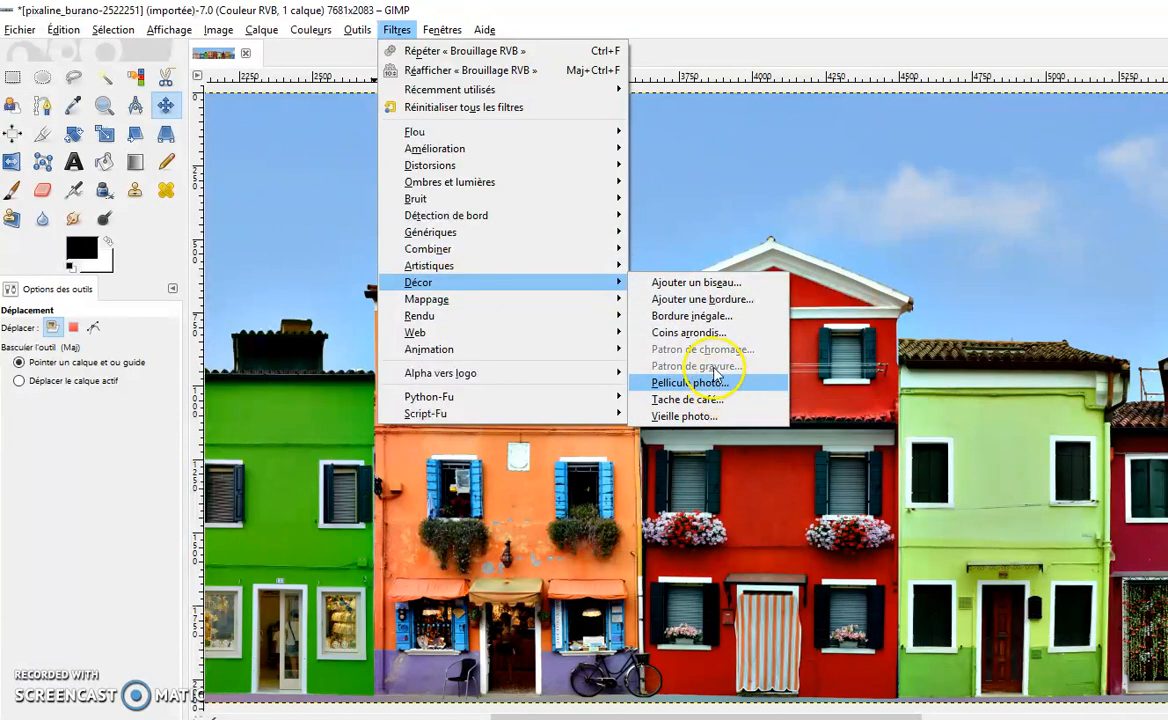
mouse_move(484, 322)
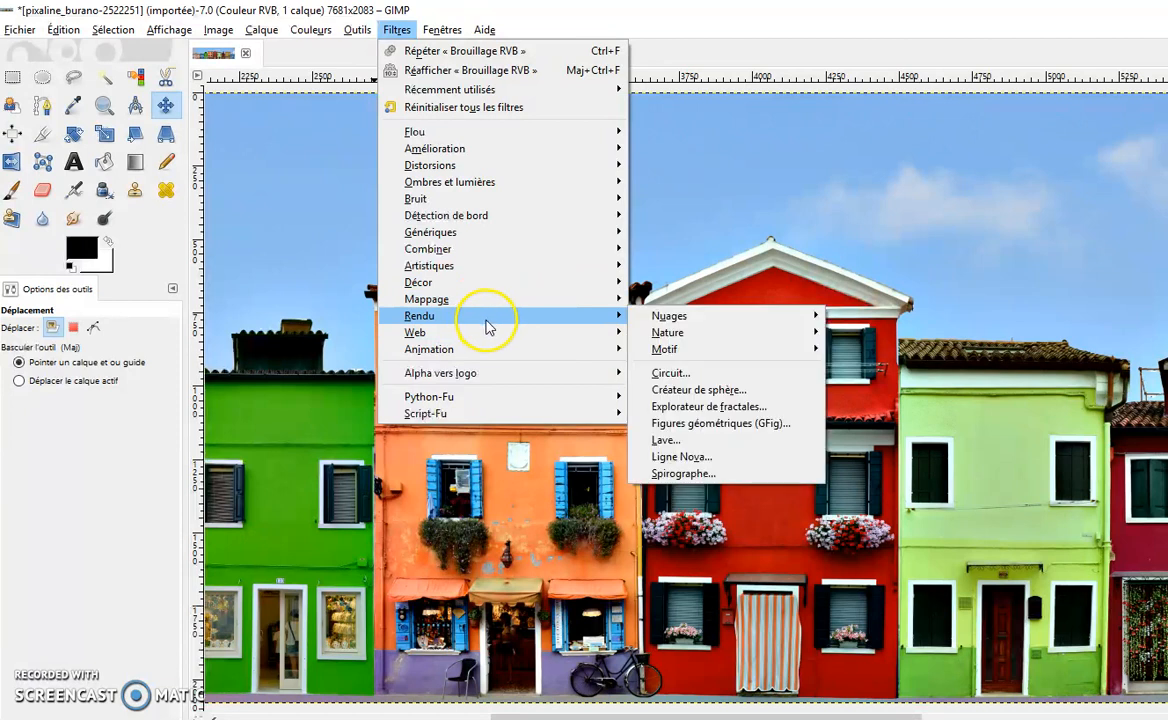
mouse_move(690, 321)
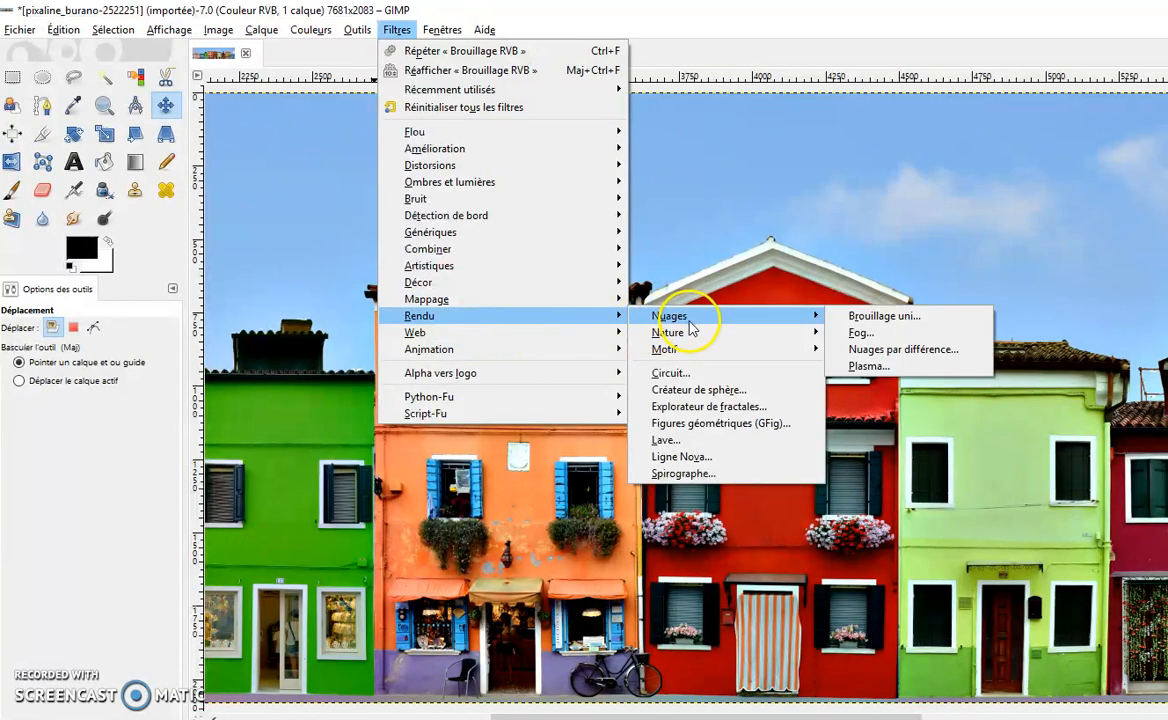
left_click(882, 316)
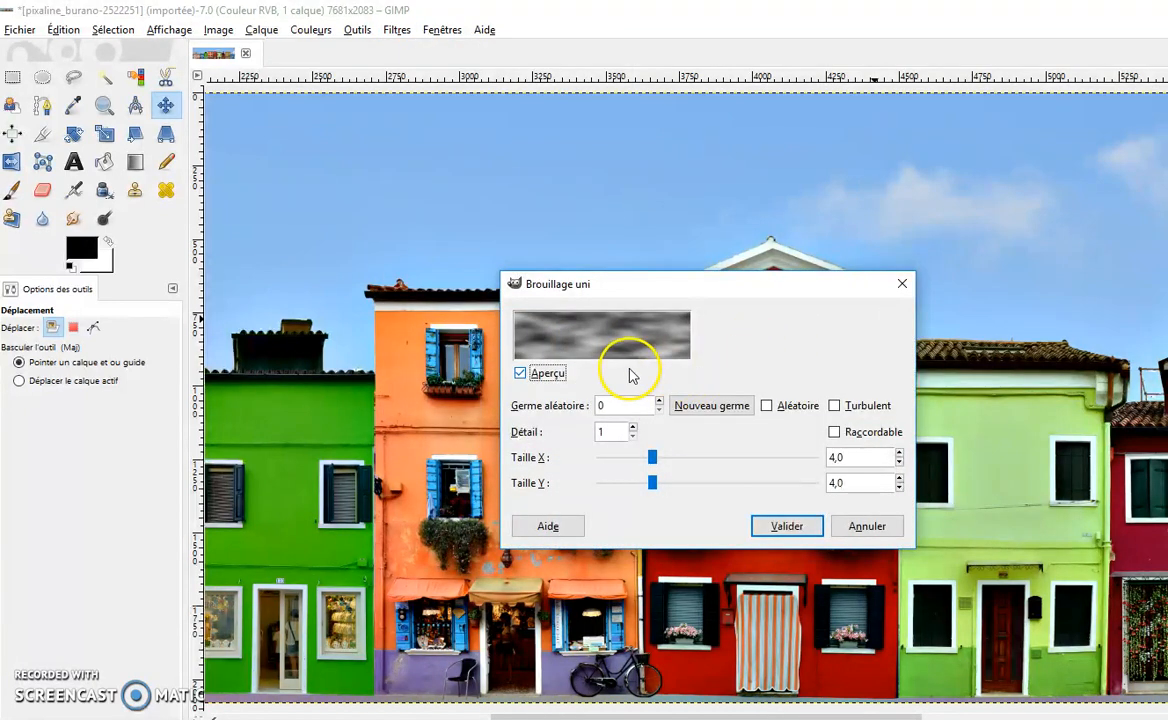
left_click(786, 526)
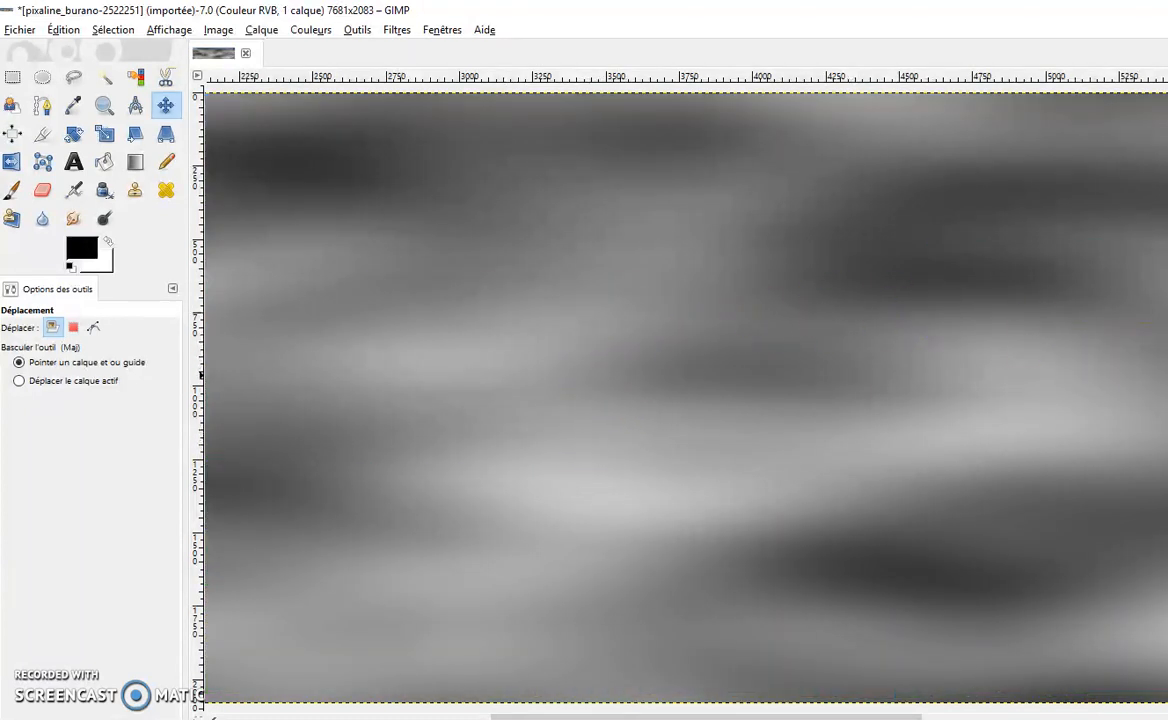
key("minus")
key("minus")
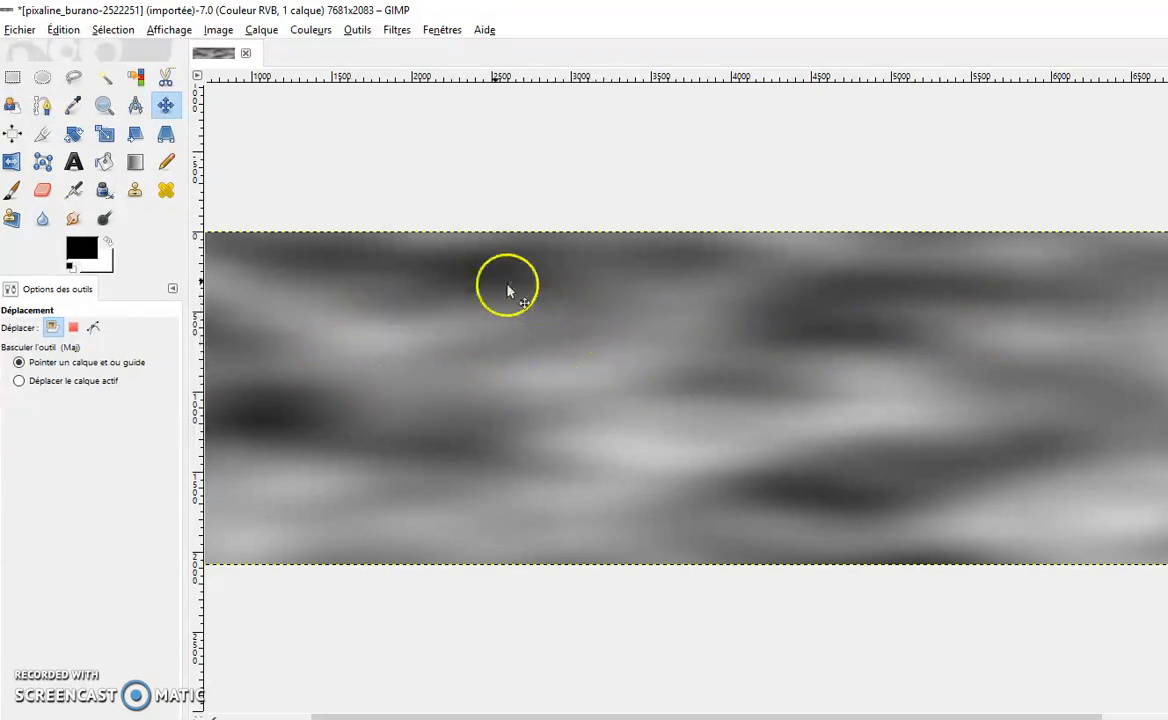
Look through the available filter categories, including the Rendu cloud effects, the Web filters and the Flou filters.
left_click(397, 31)
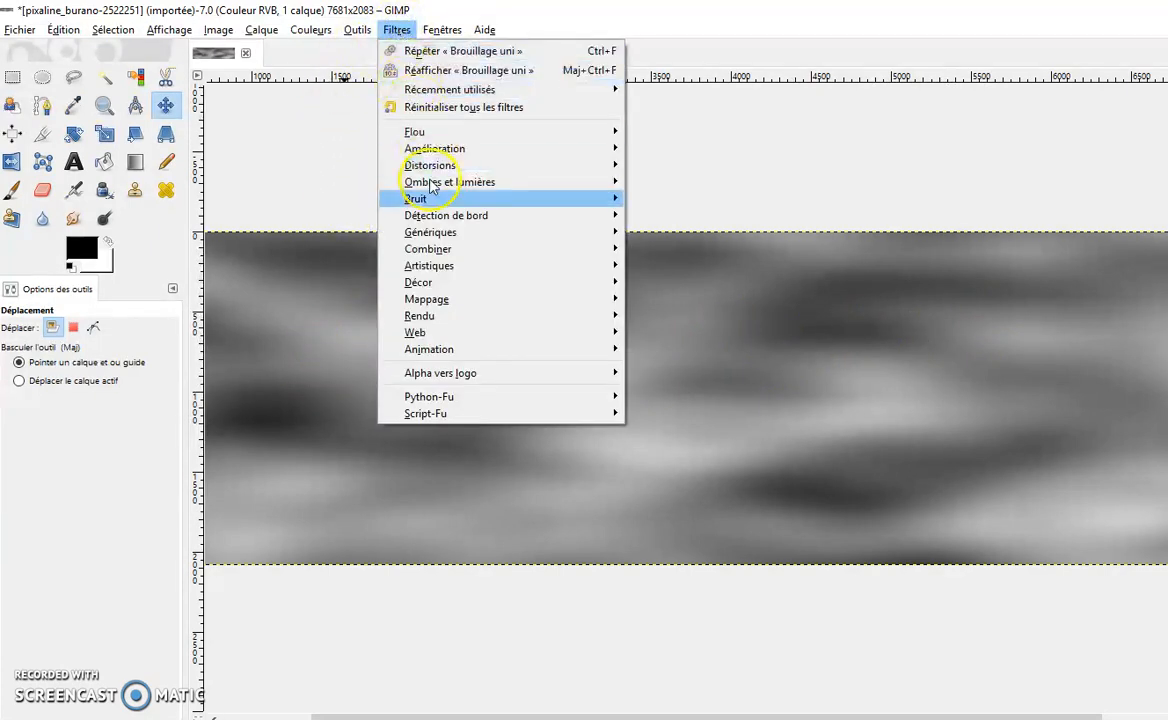
left_click(433, 315)
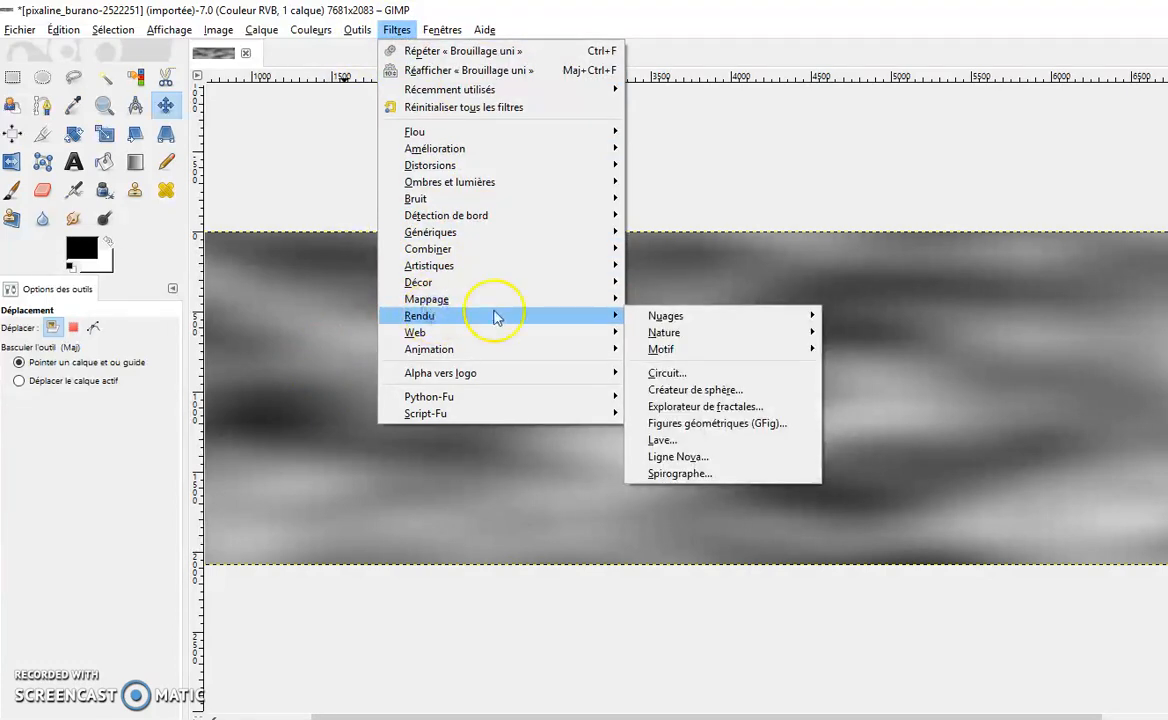
mouse_move(727, 318)
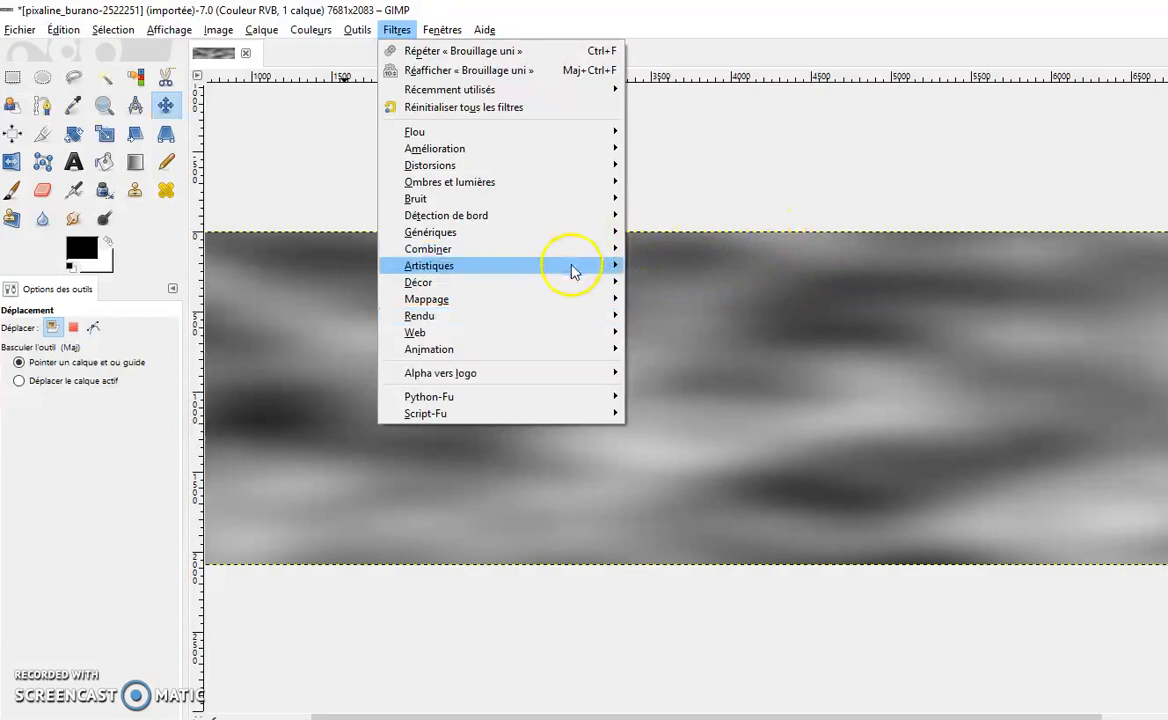
mouse_move(504, 334)
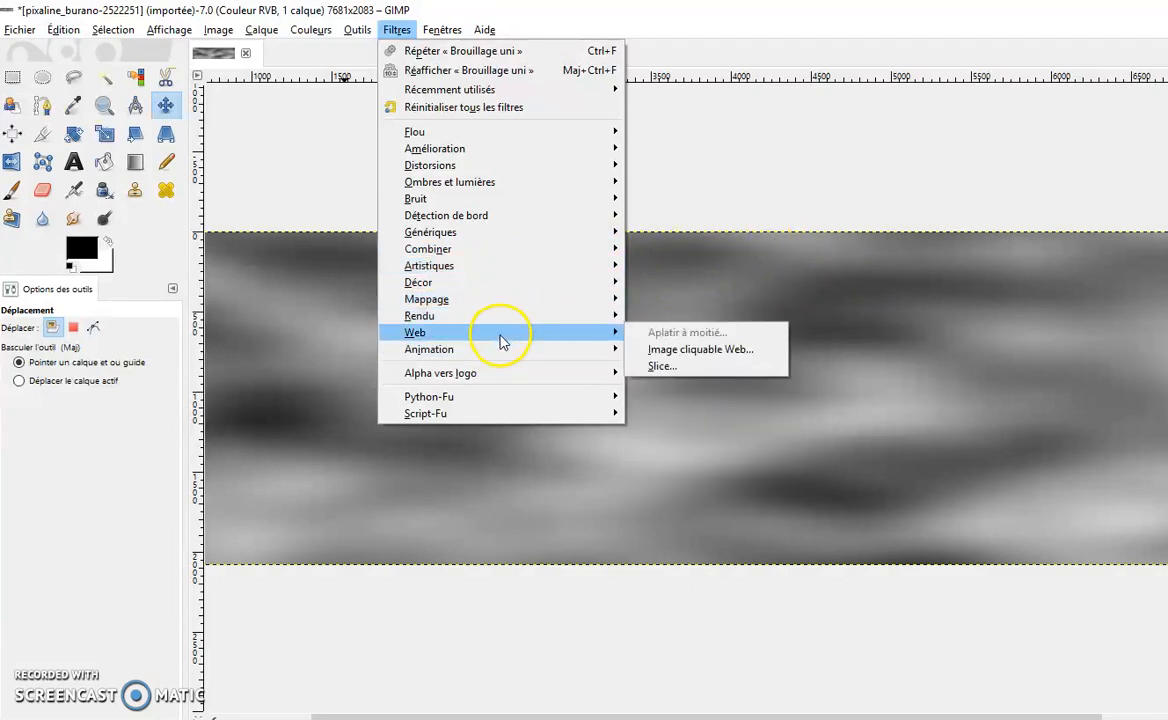
mouse_move(515, 133)
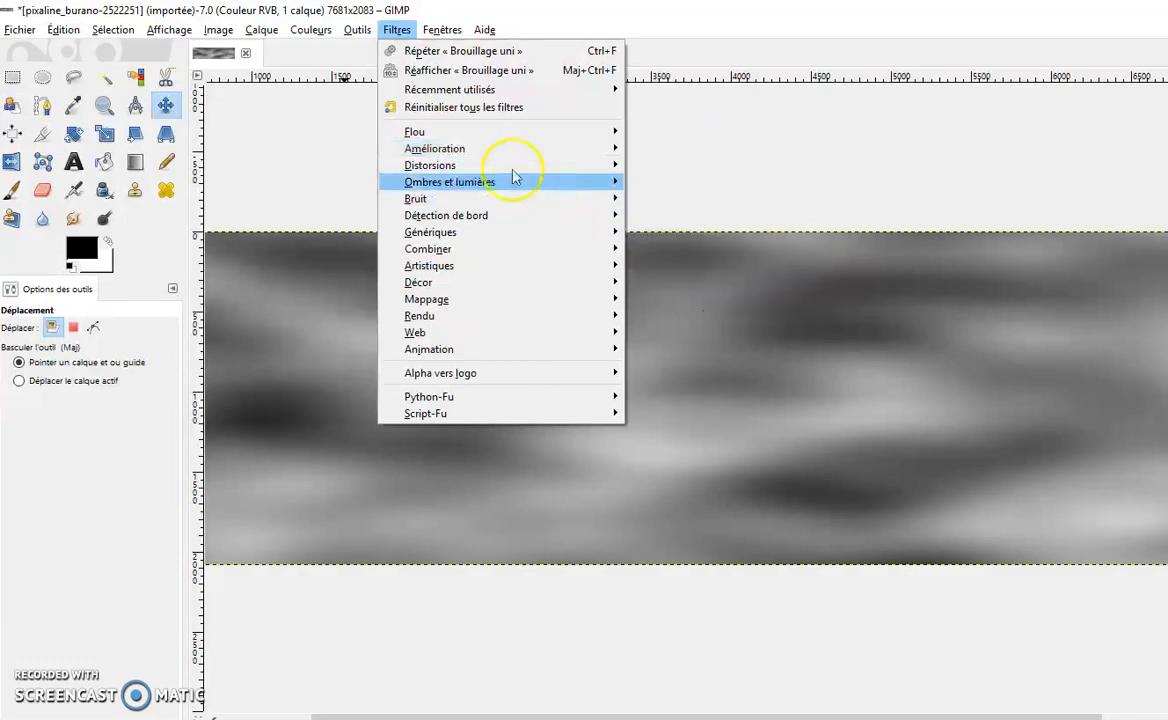
mouse_move(504, 170)
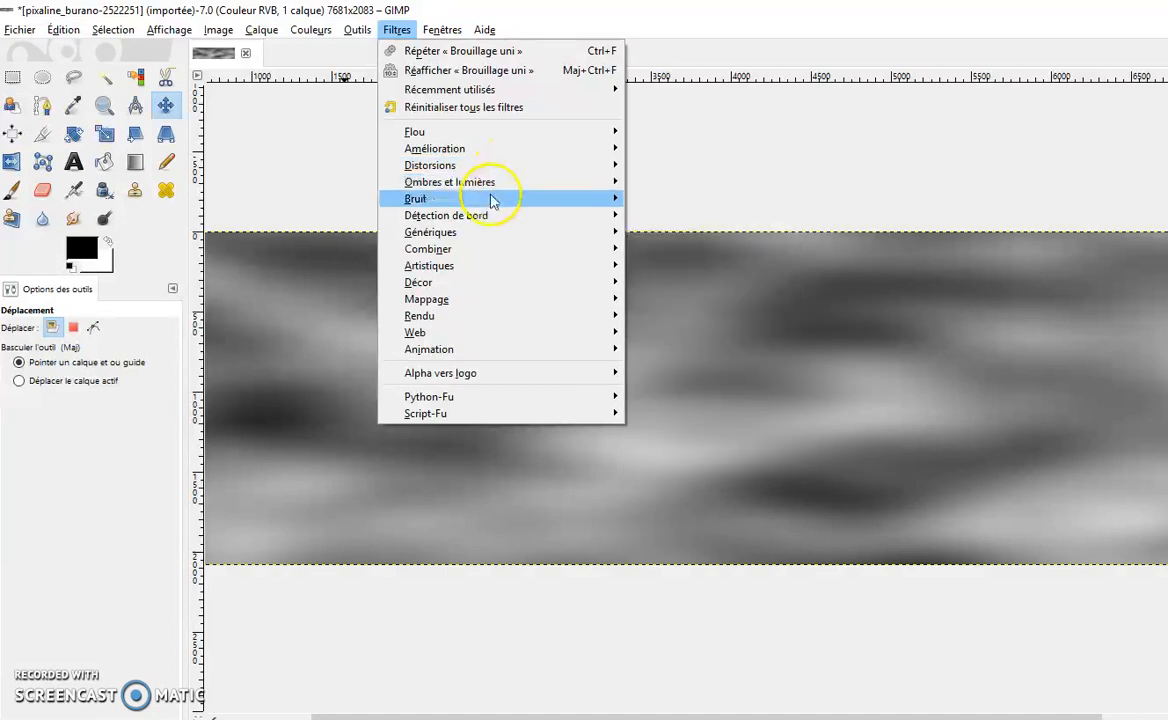
mouse_move(494, 200)
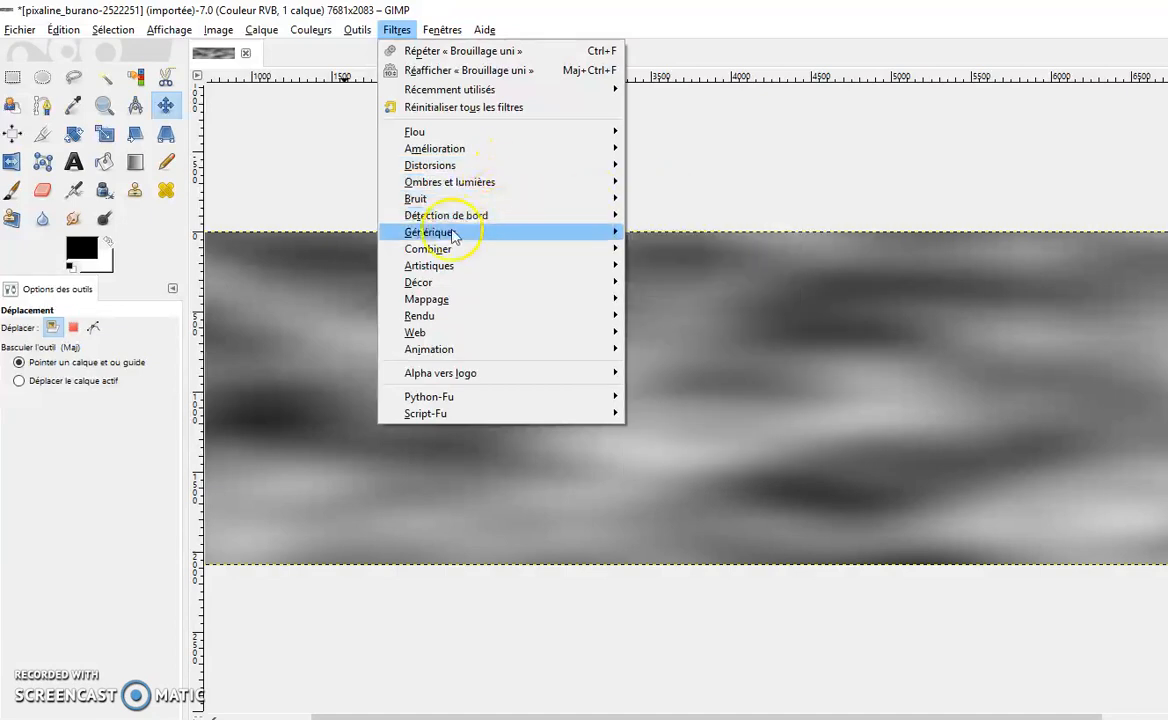
mouse_move(470, 233)
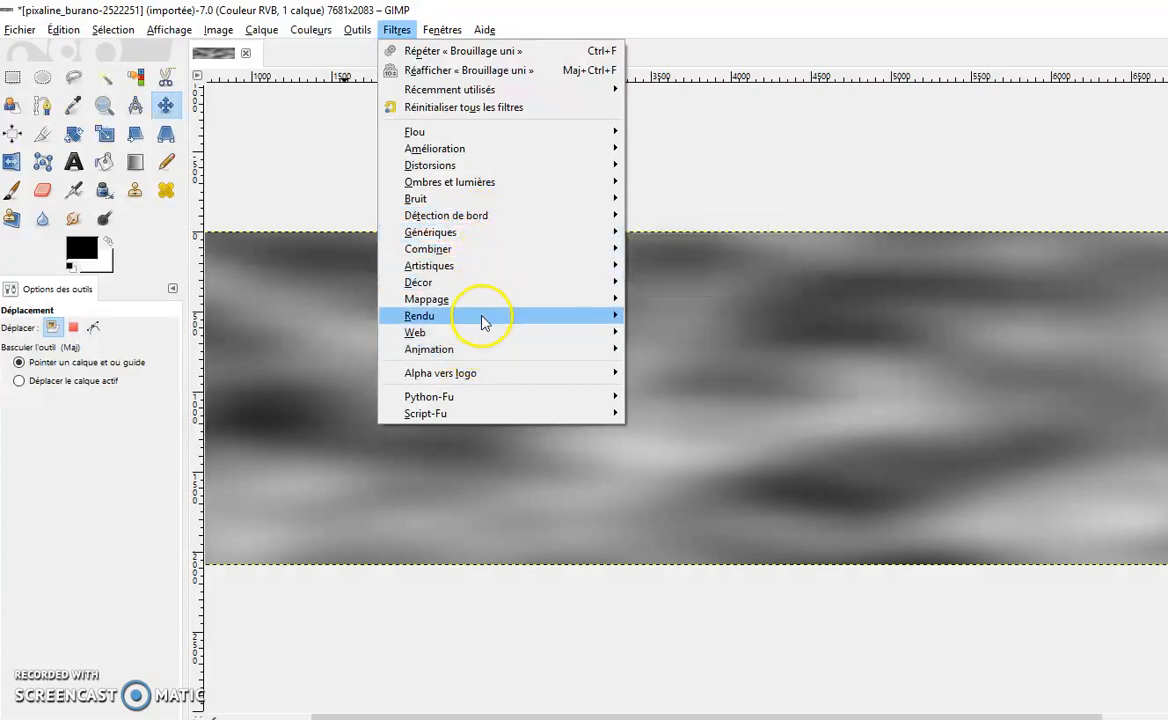
mouse_move(477, 318)
mouse_move(705, 320)
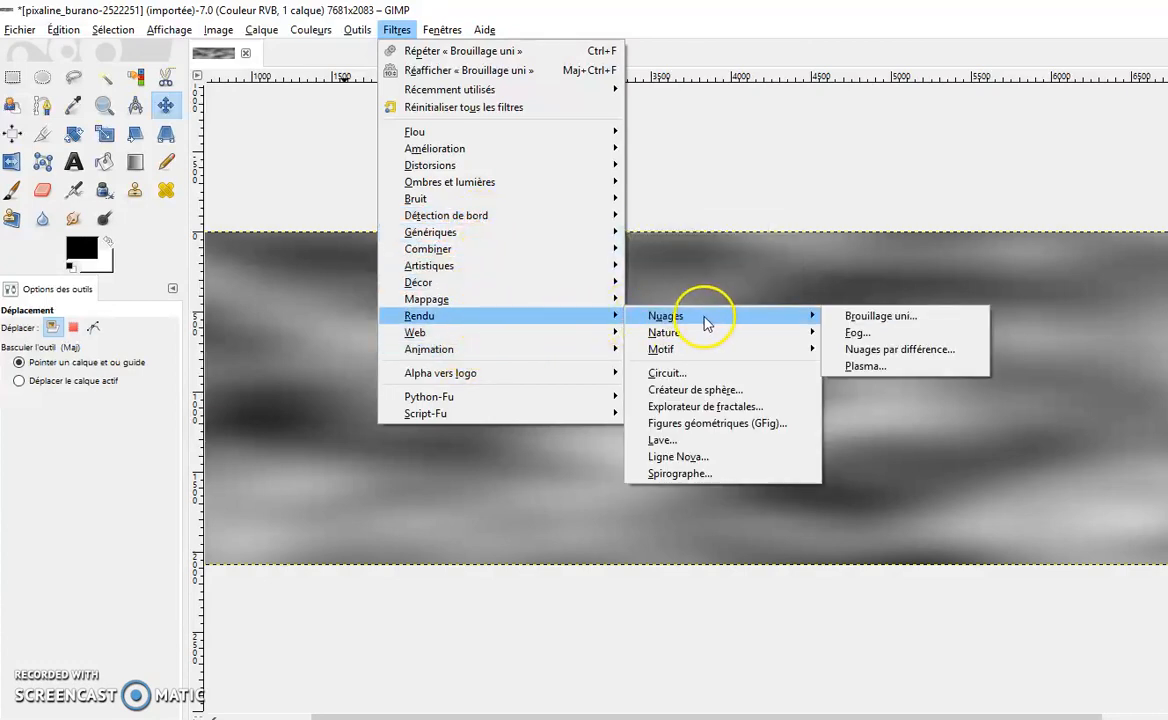
mouse_move(560, 137)
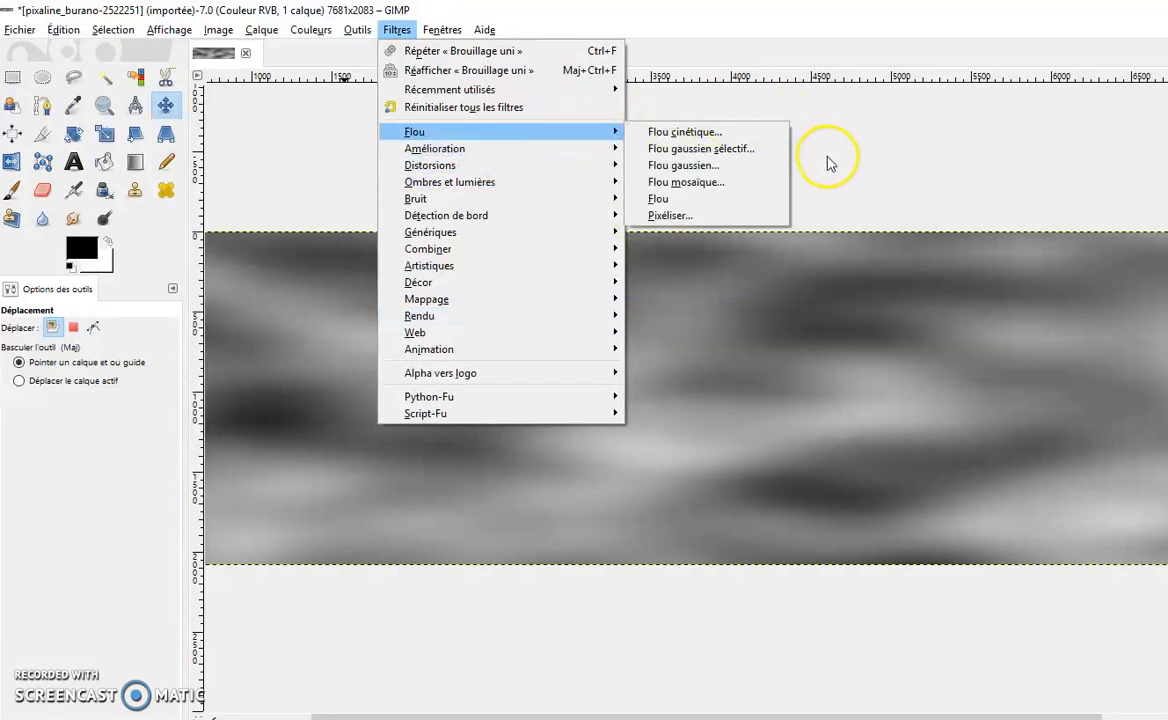
Undo the solid noise (Brouillage uni) and check which operations are available to undo and redo.
left_click(63, 30)
left_click(63, 30)
left_click(82, 49)
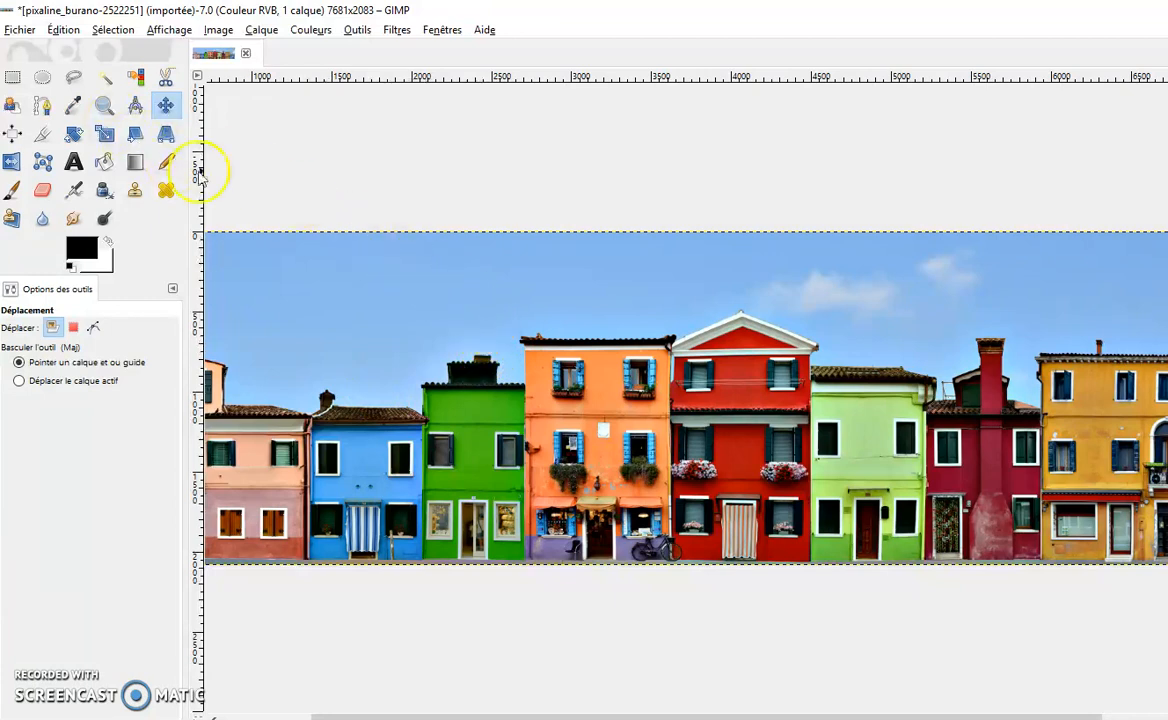
left_click(63, 30)
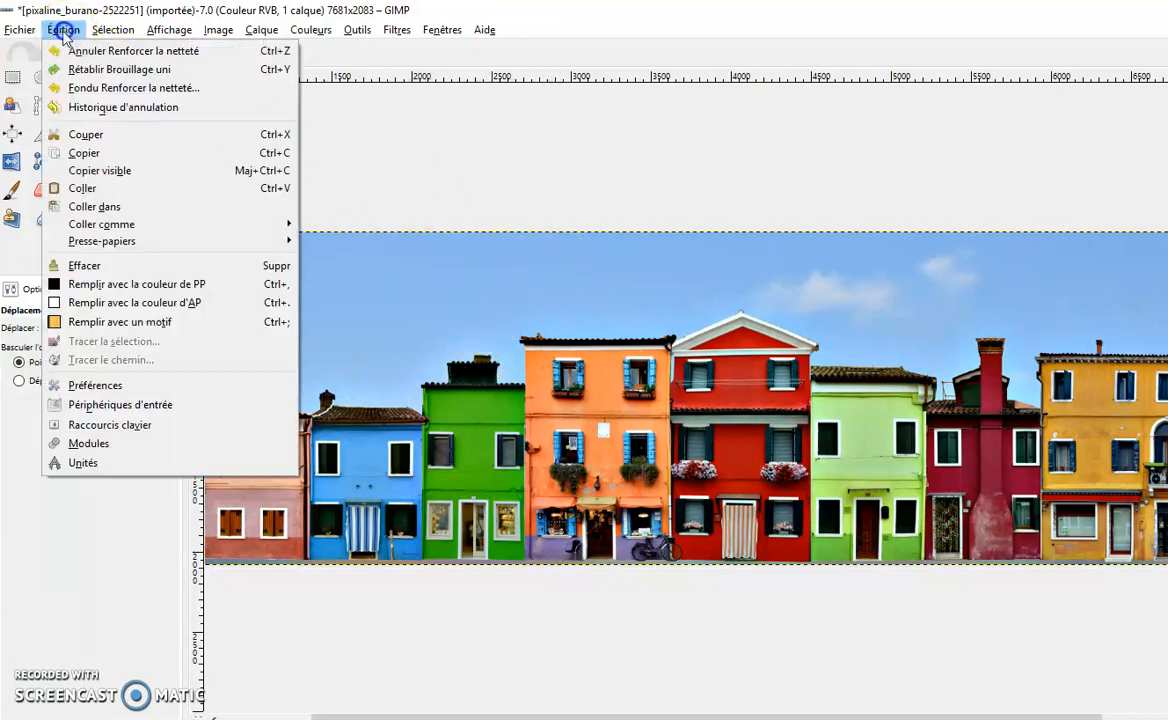
left_click(64, 32)
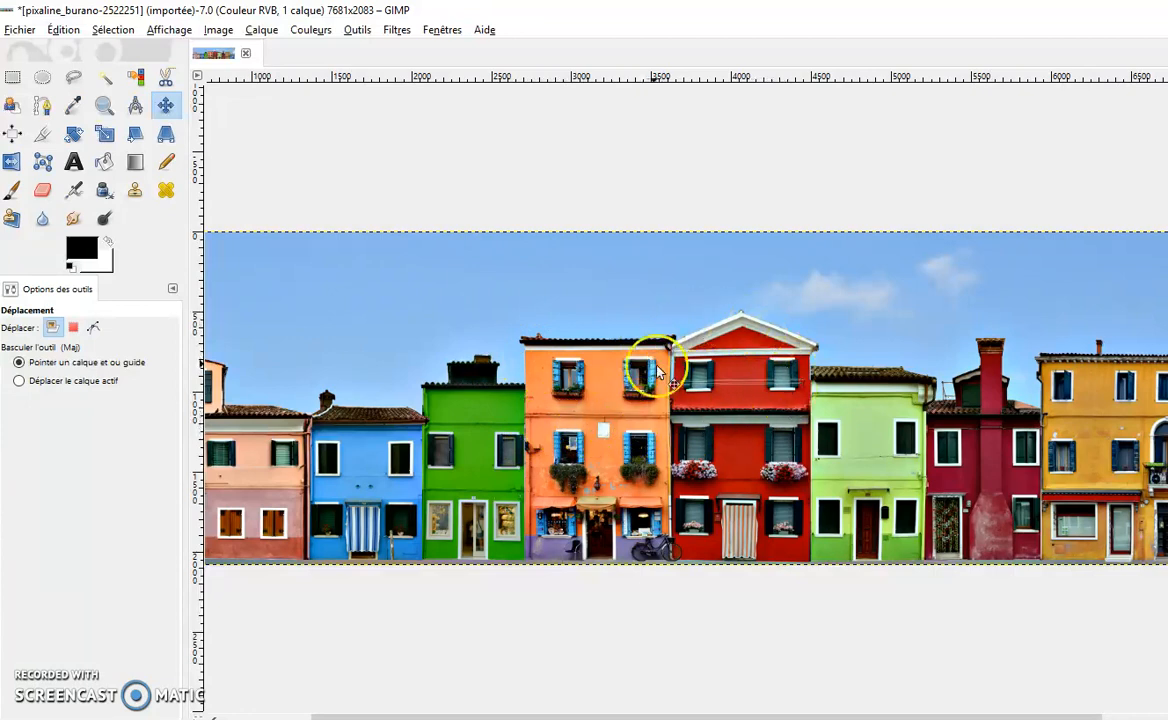
Compare the panorama with and without sharpening by repeatedly undoing and redoing Renforcer la netteté.
key("ctrl+z")
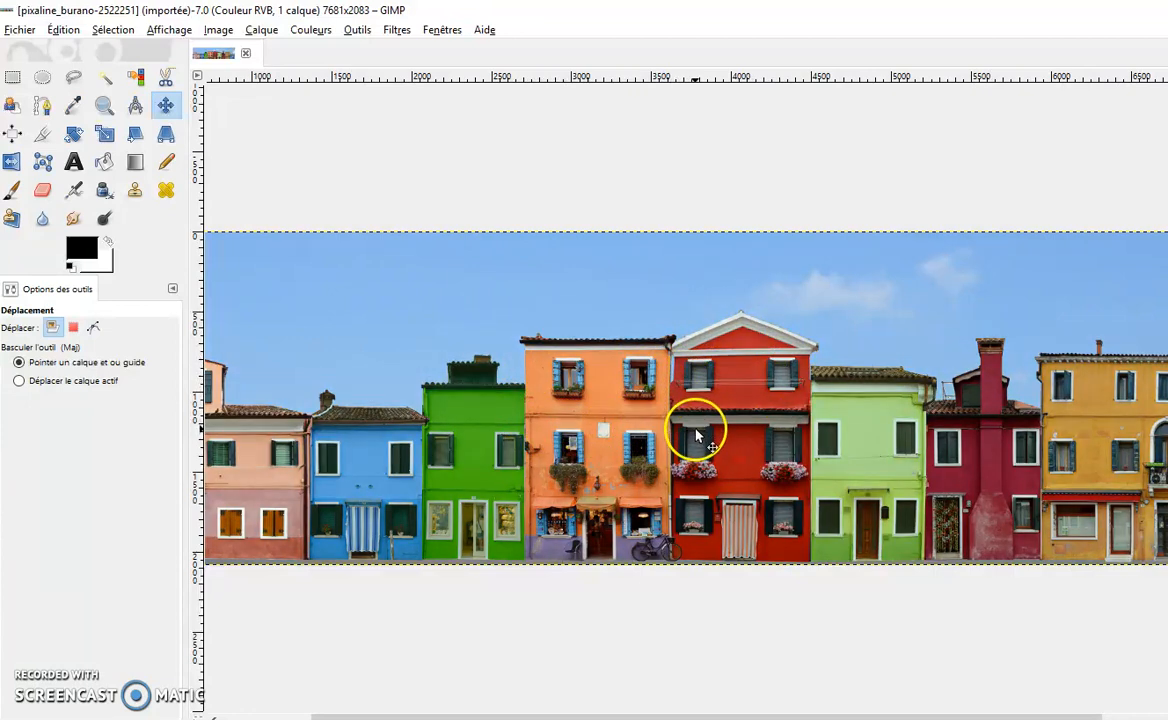
key("ctrl+y")
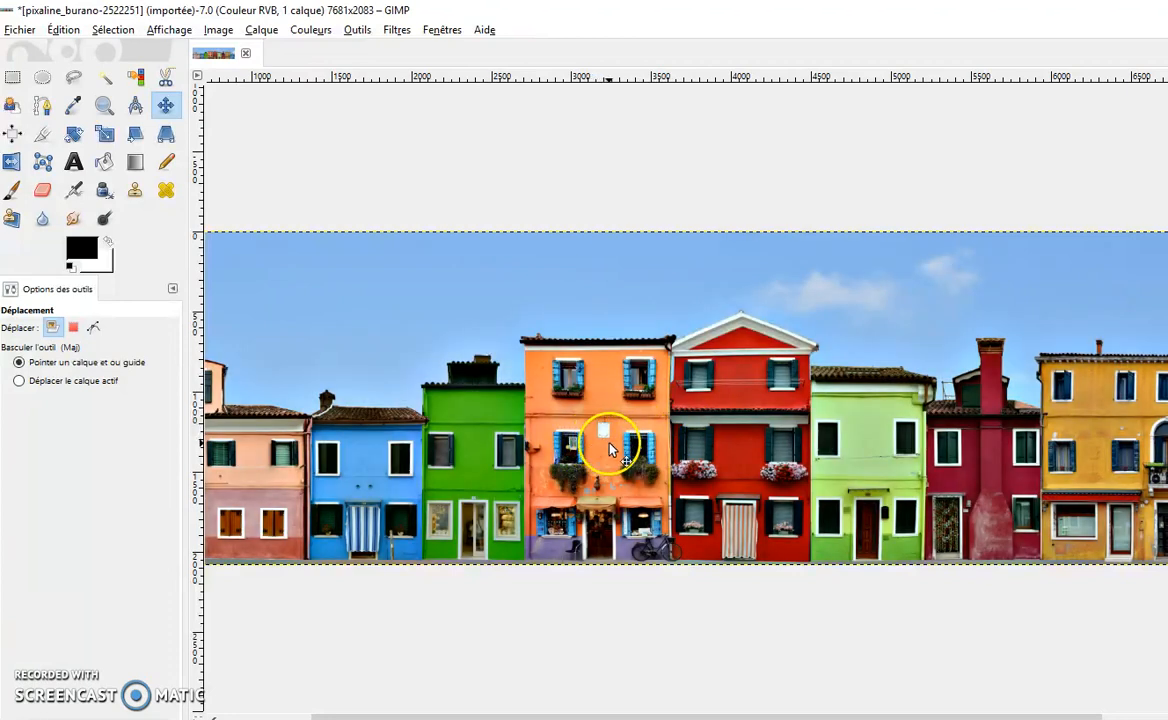
key("ctrl+z")
key("ctrl+y")
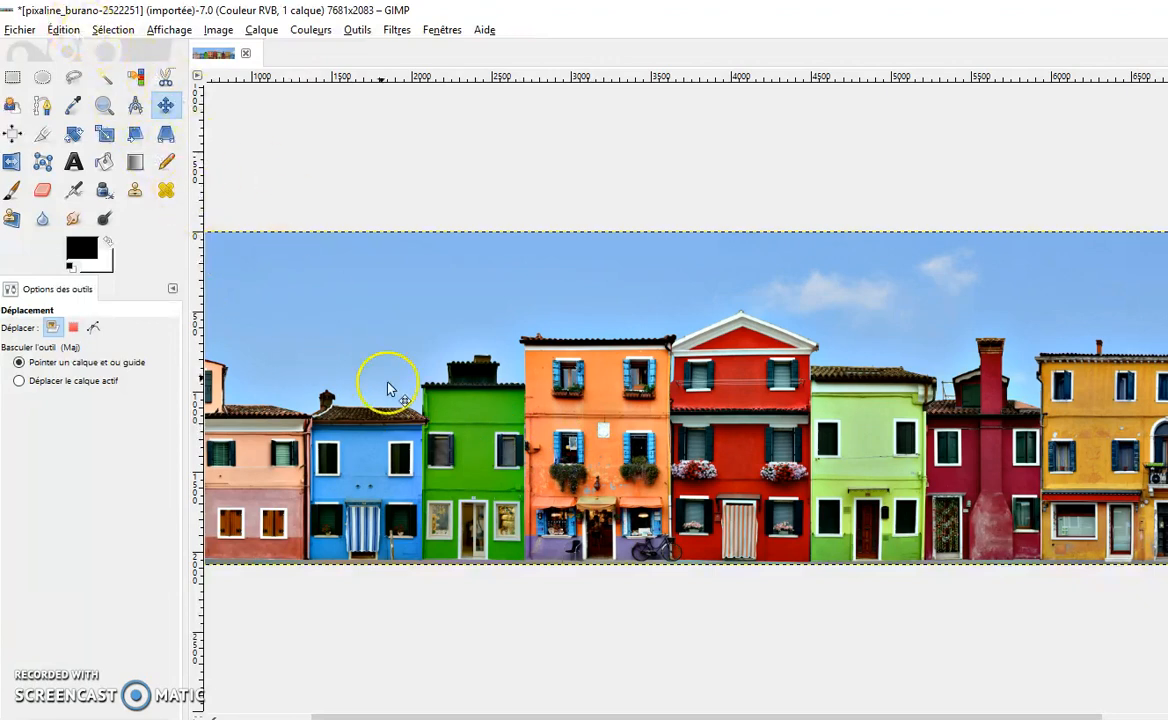
key("ctrl+z")
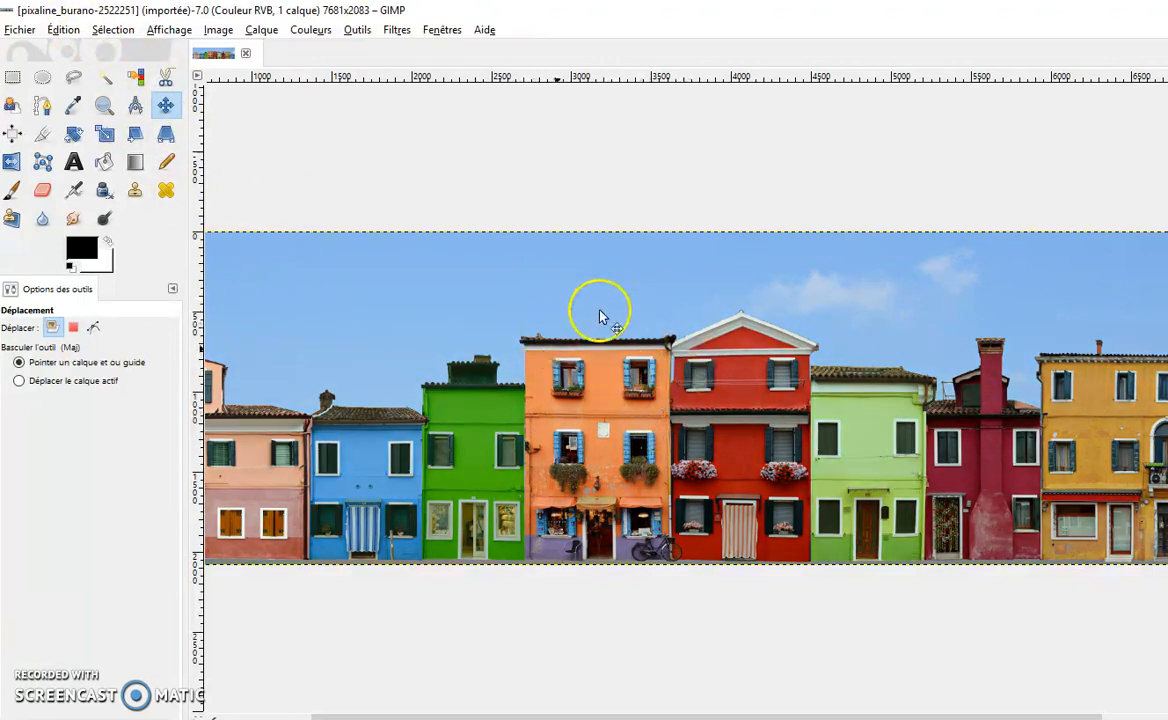
key("ctrl+y")
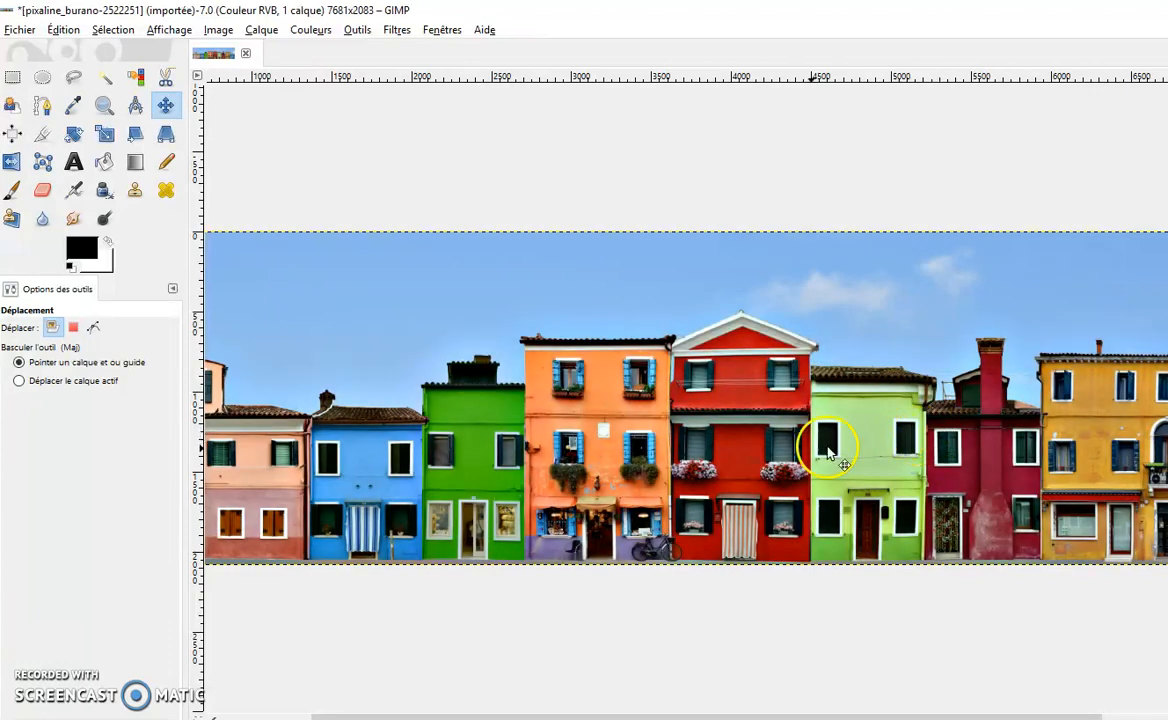